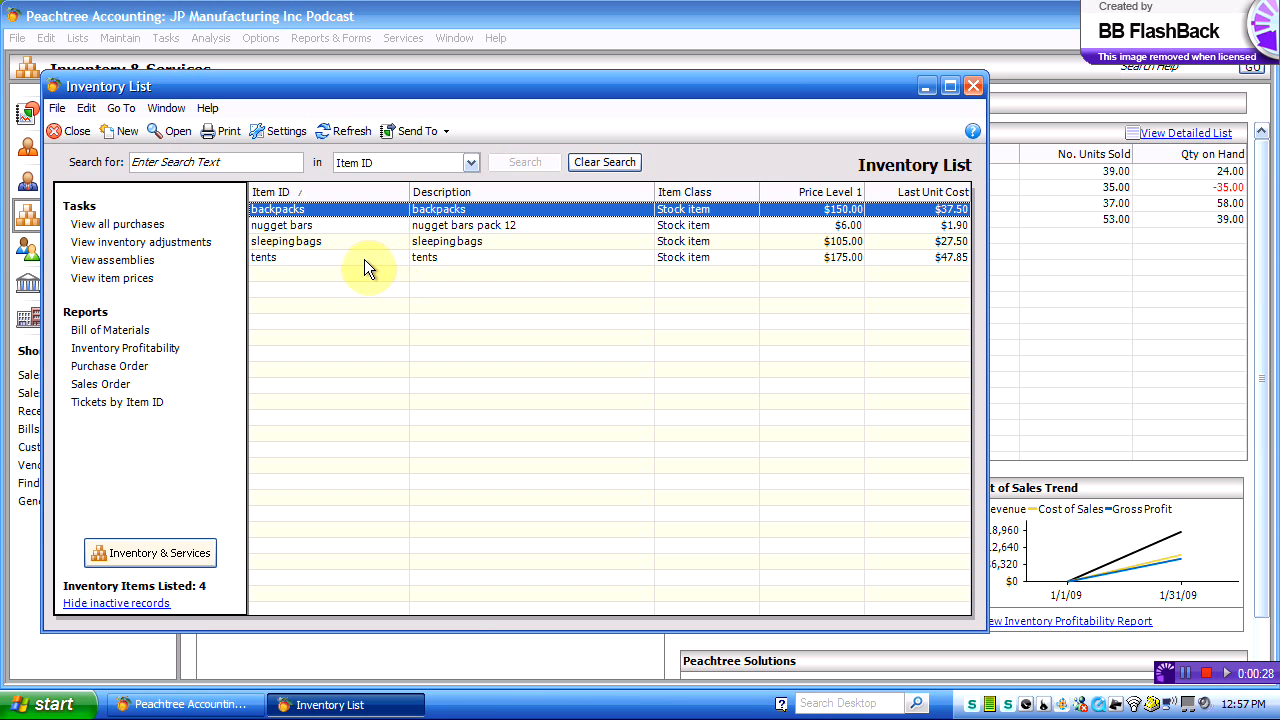
Step: Start a new inventory item with the item ID "sunscreen"
click(122, 130)
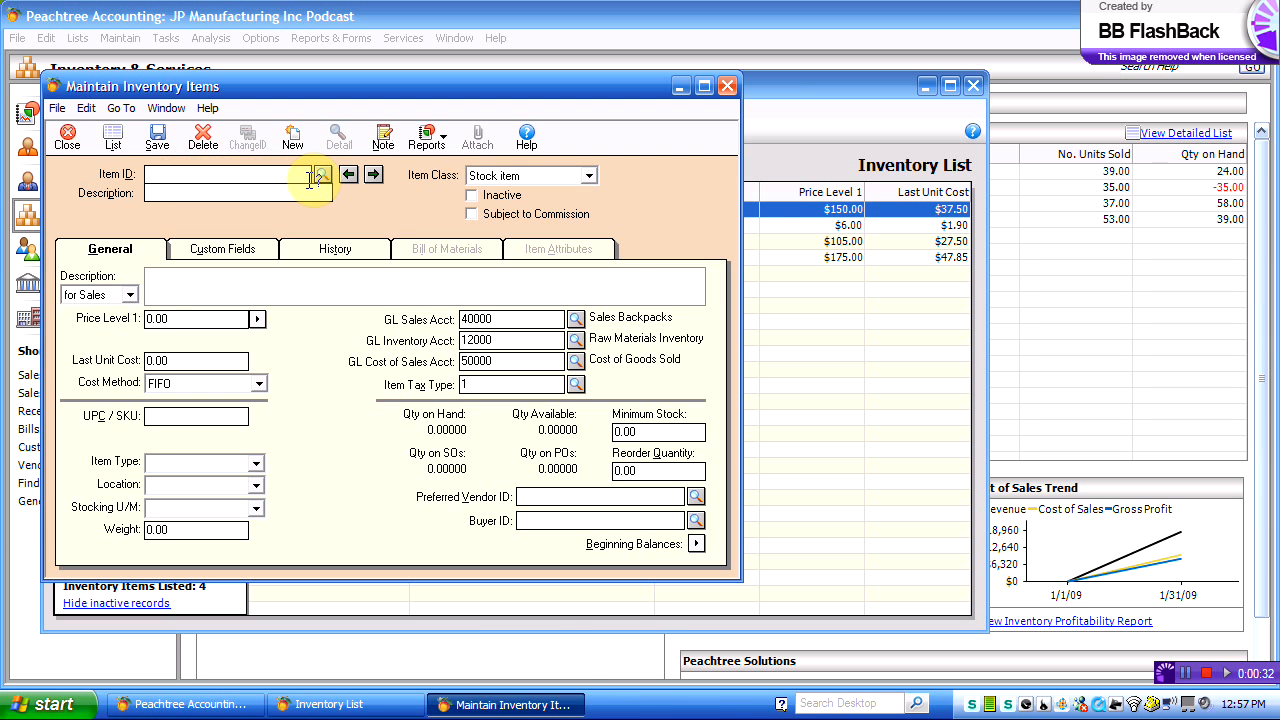
click(322, 176)
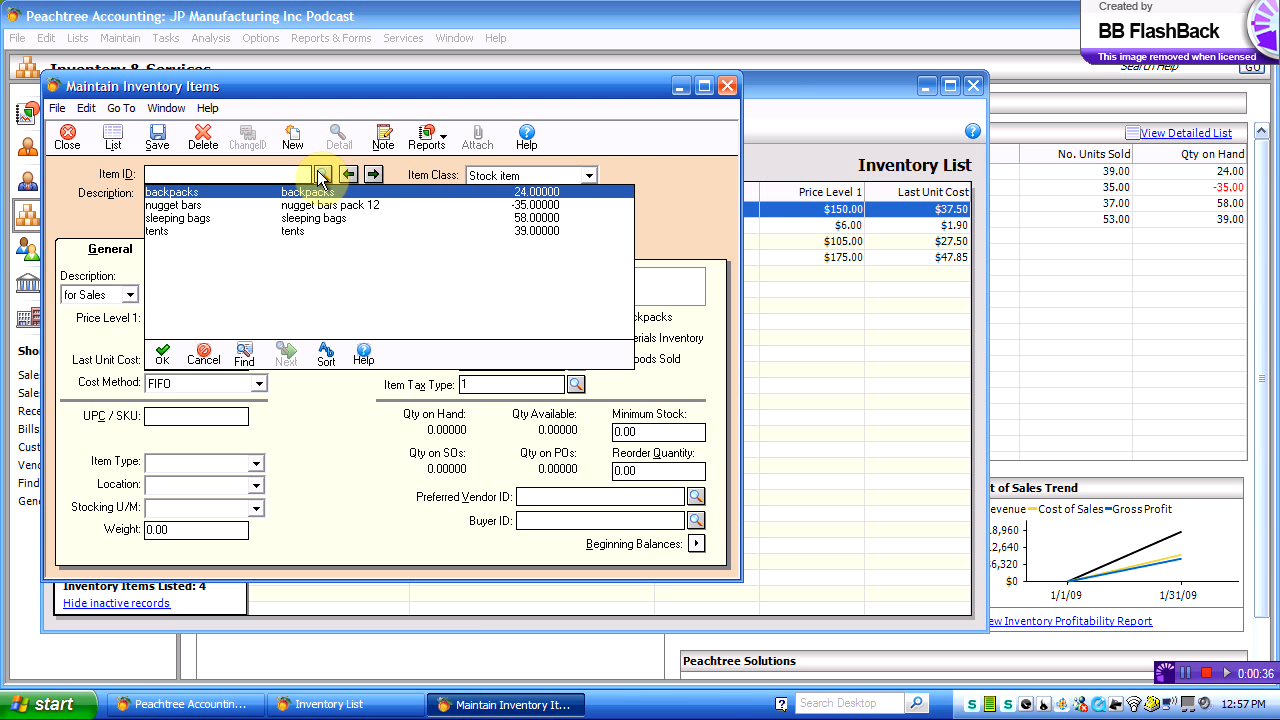
click(320, 178)
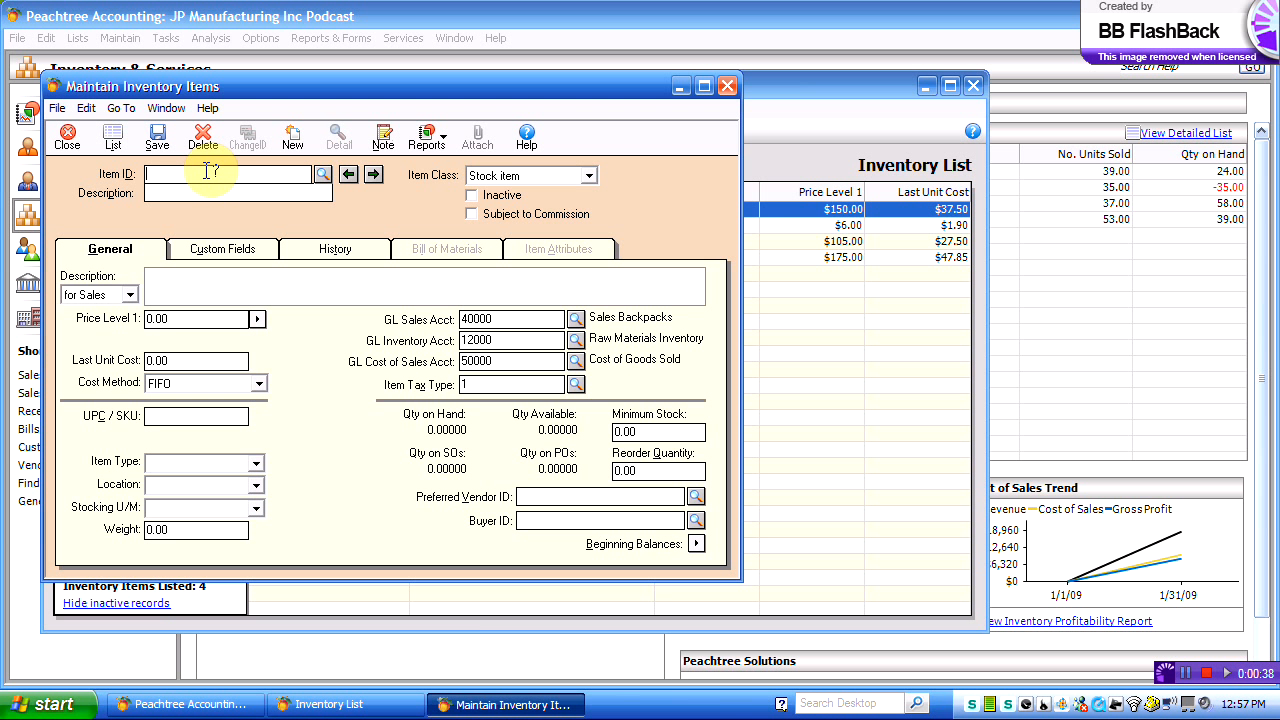
text(s)
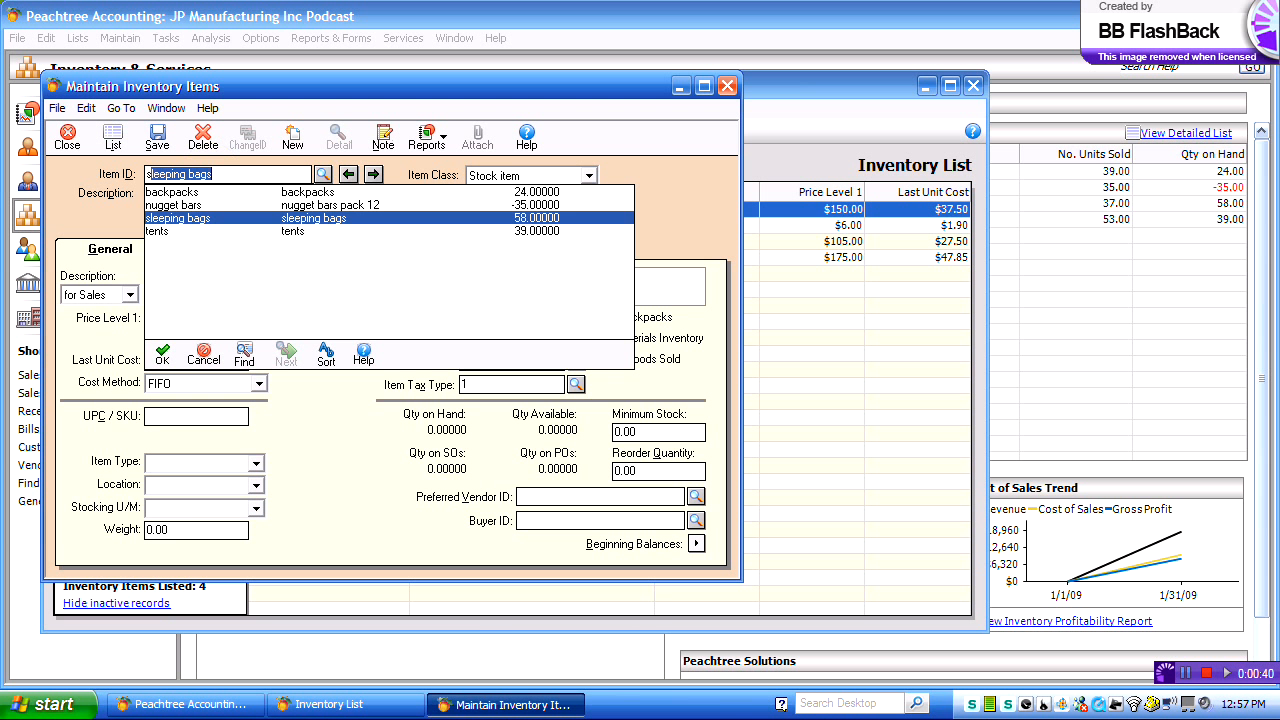
text(unscreen)
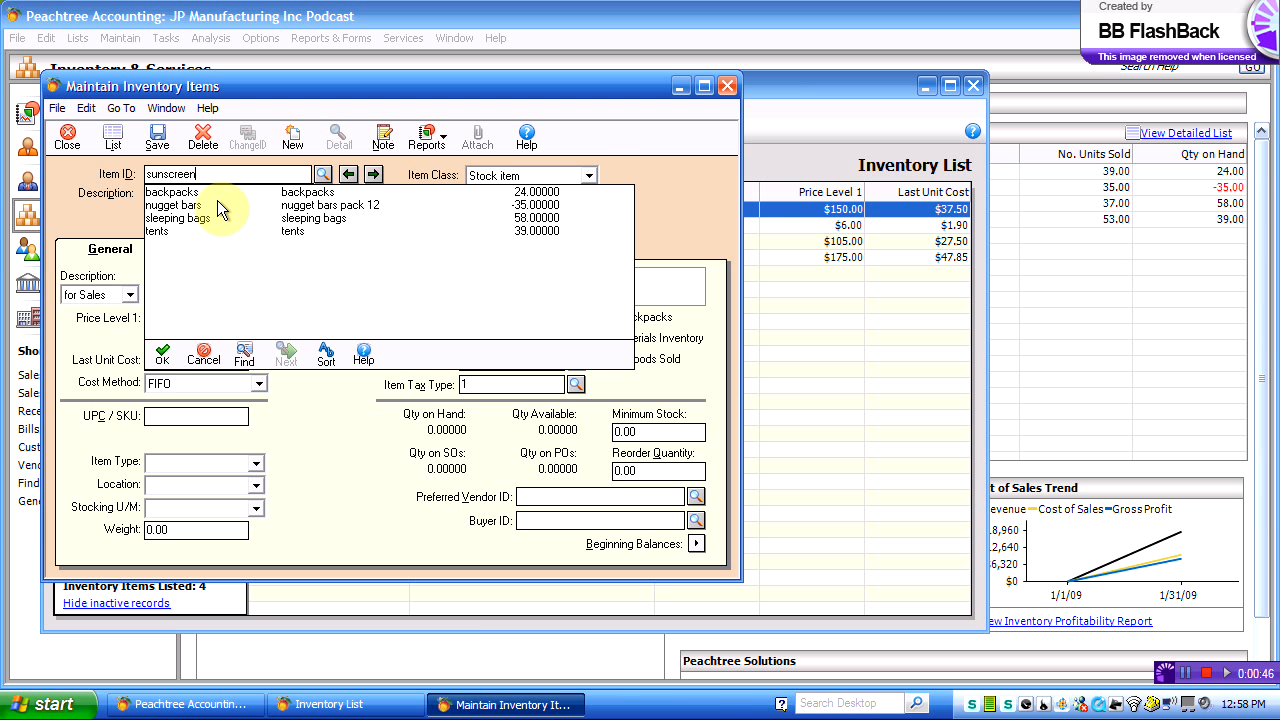
key(Tab)
Step: Enter "sun screen" as the item description and "sunscreen" as the sales description, with Stock item as the item class
text(s)
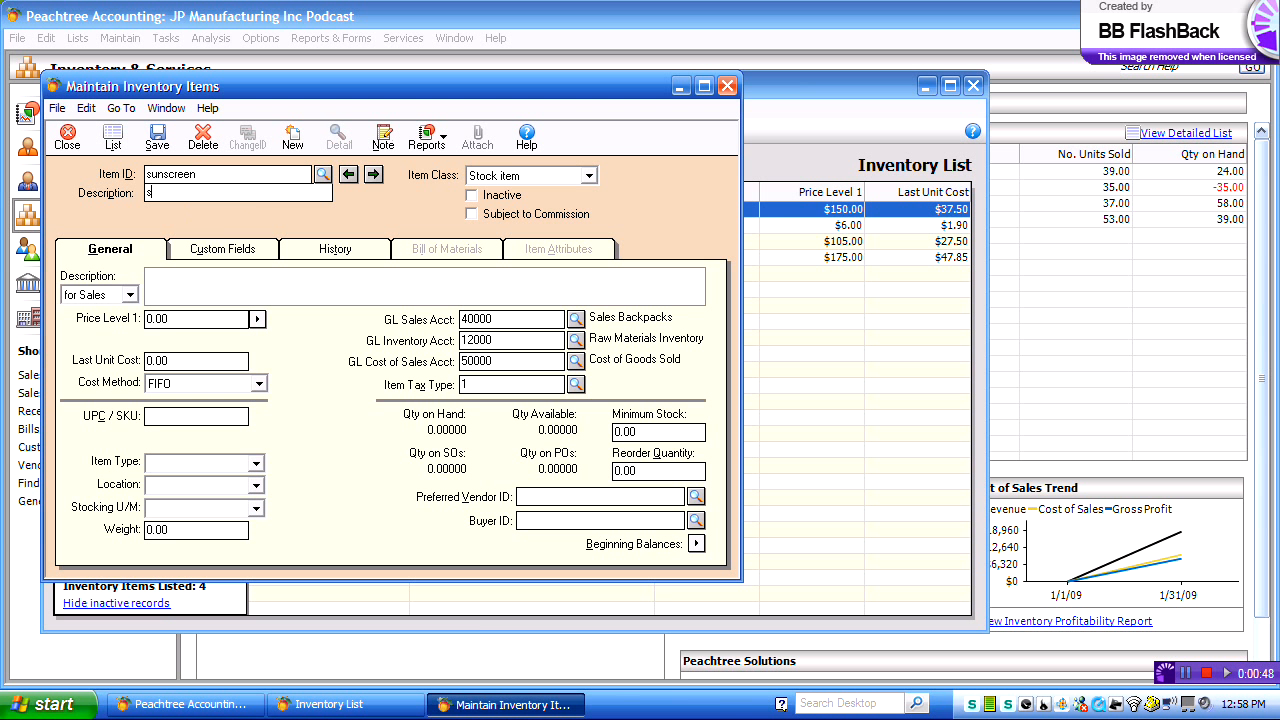
text(un screen)
click(191, 285)
text(sunscreen)
click(589, 176)
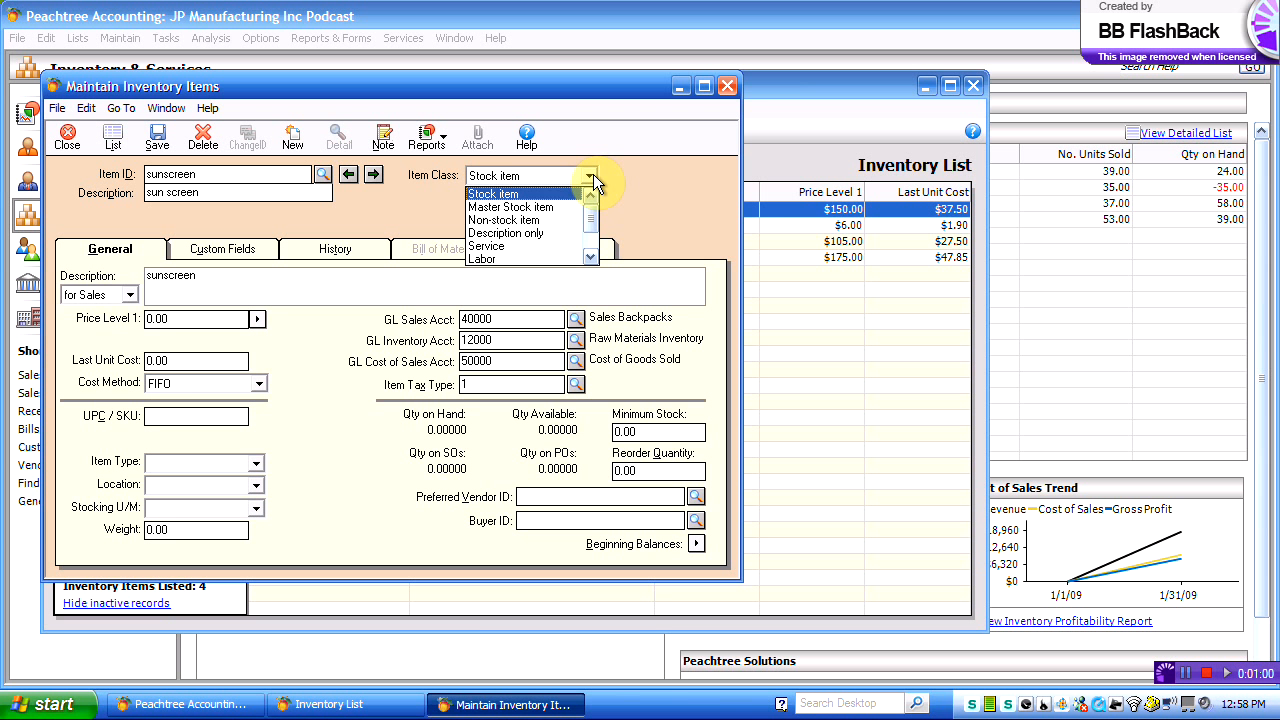
click(591, 175)
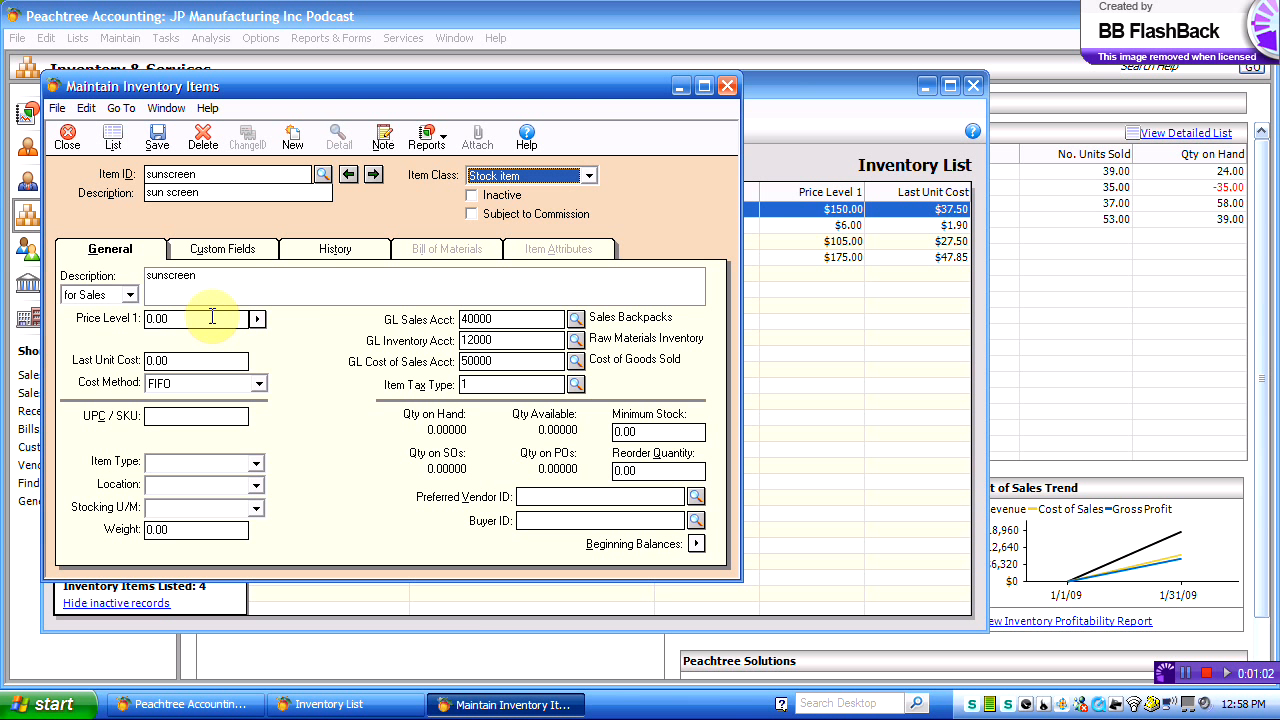
Step: Set the sunscreen item's Price Level 1 to 180.00 and Price Level 2 to 160.00
click(256, 318)
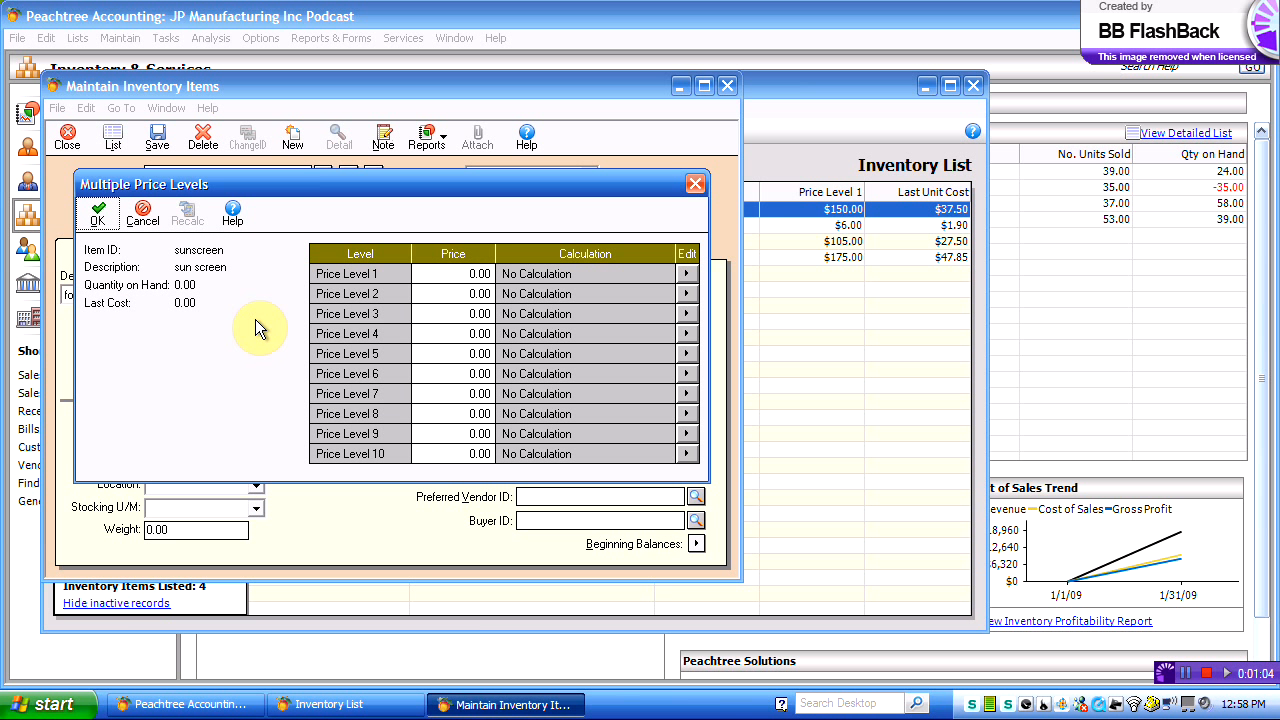
click(458, 274)
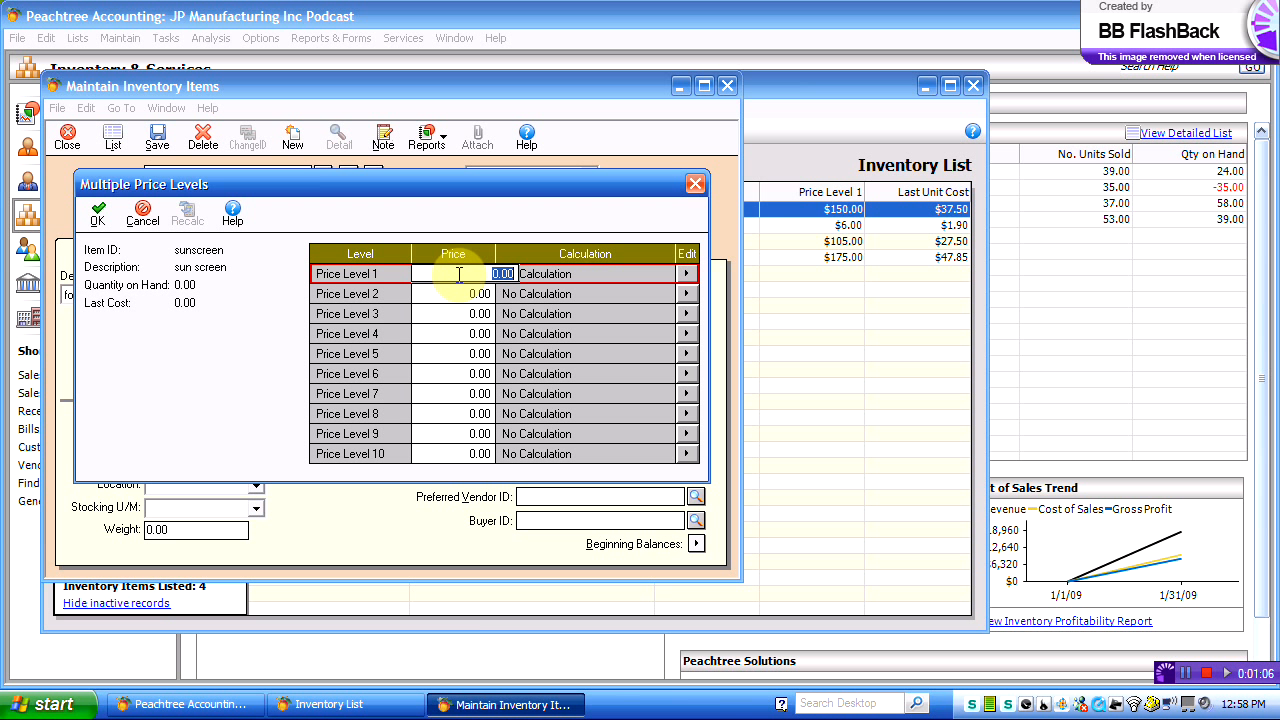
text(180)
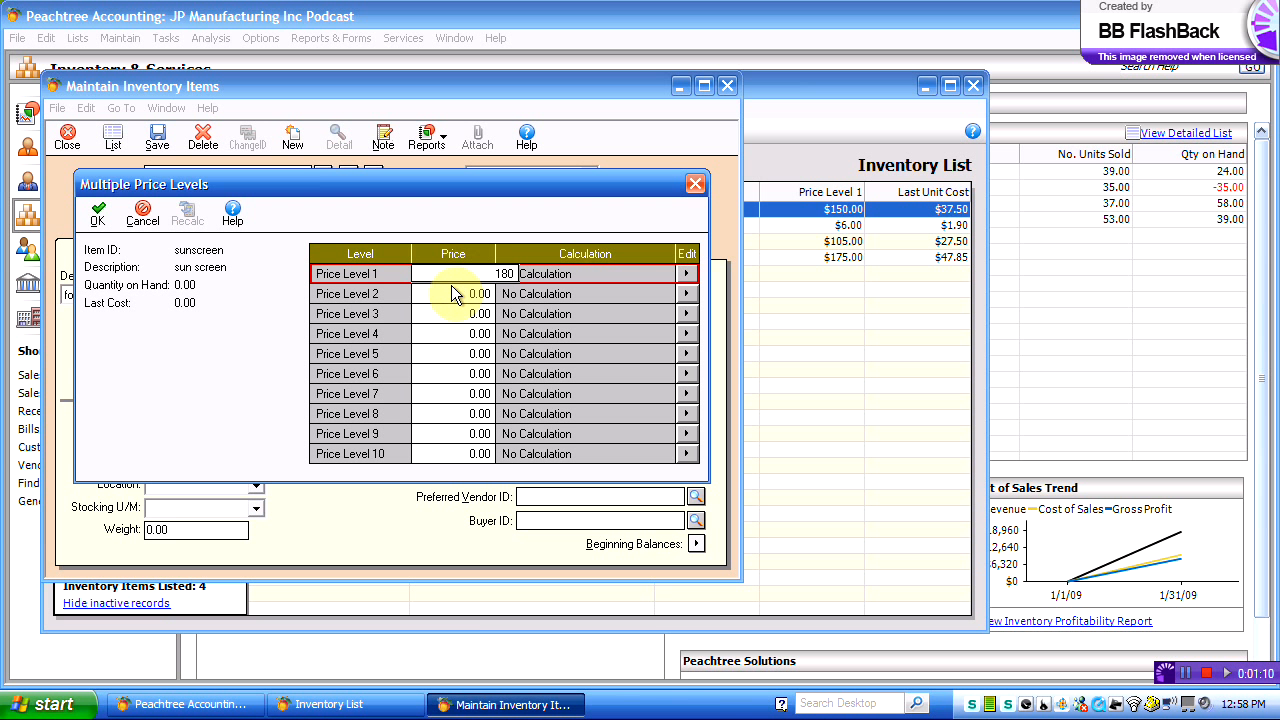
key(Tab)
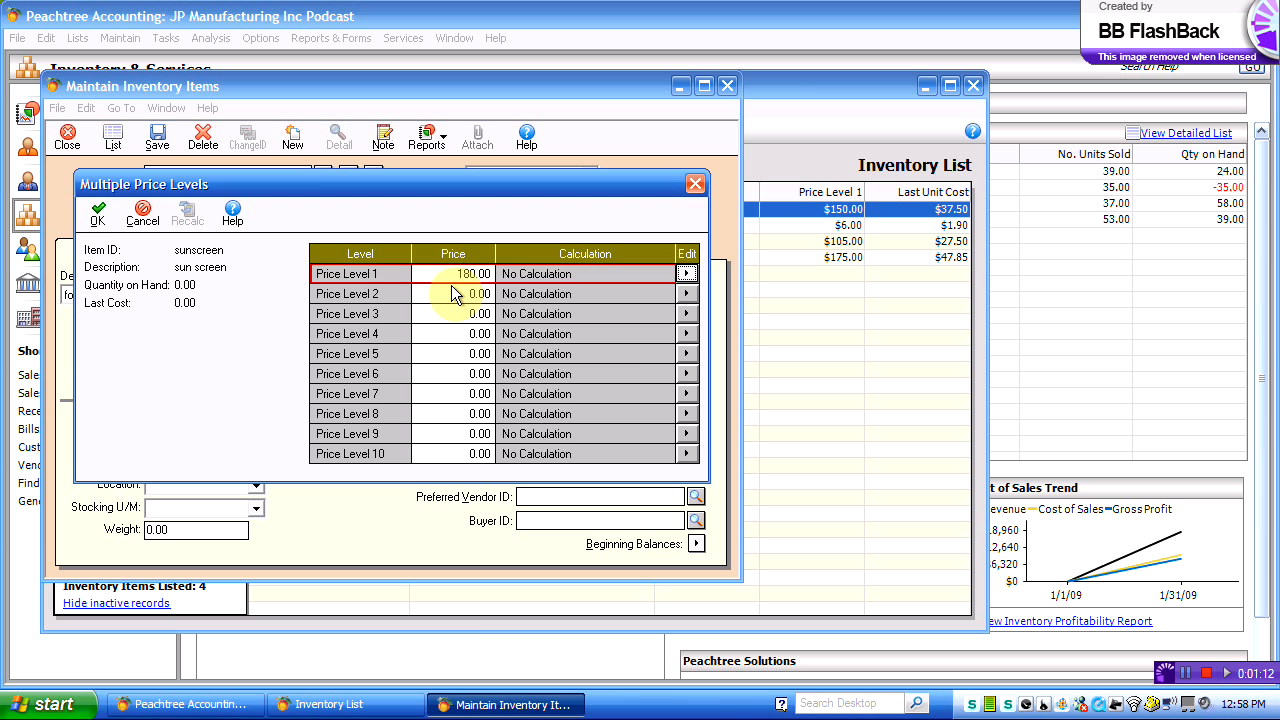
key(Tab)
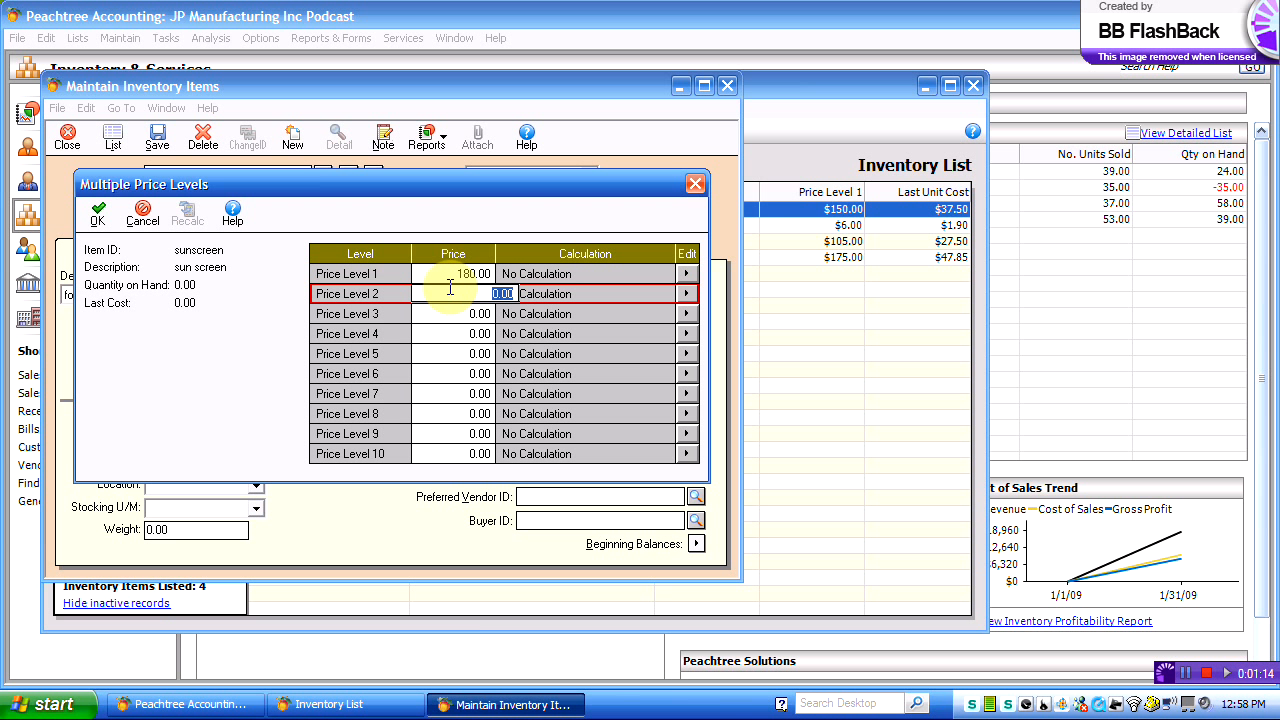
text(1)
key(Tab)
key(Tab)
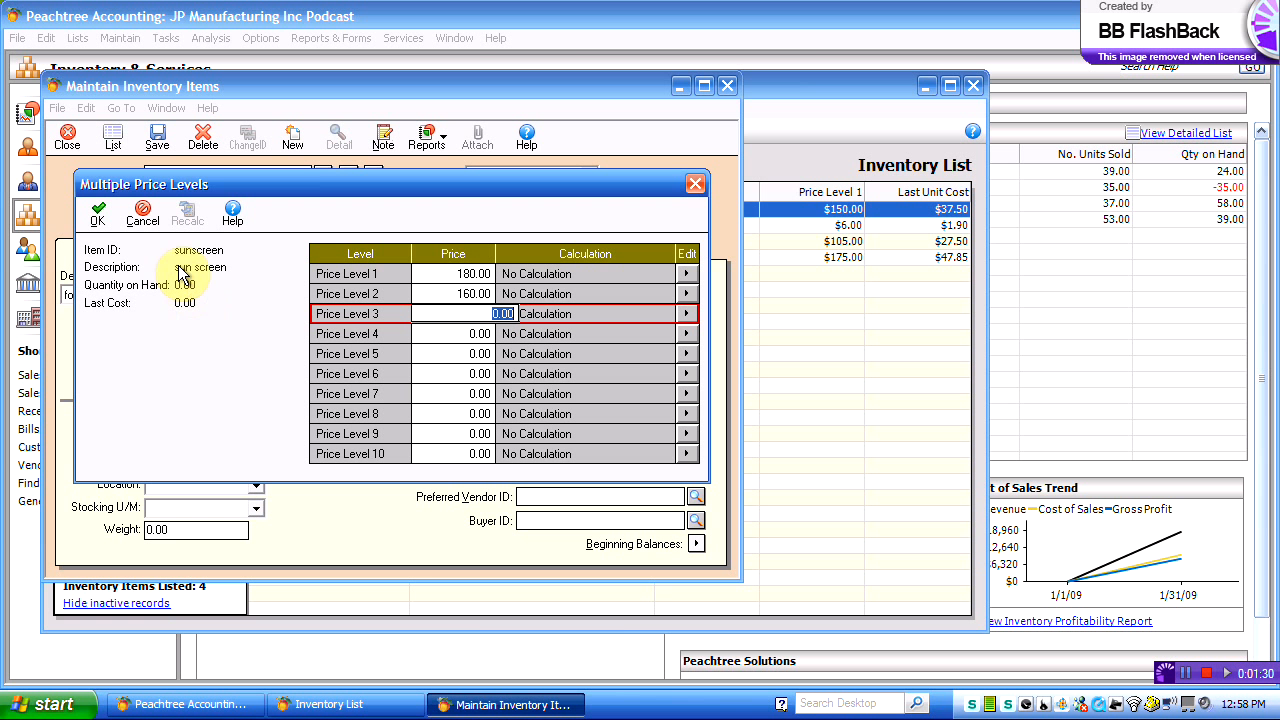
click(99, 215)
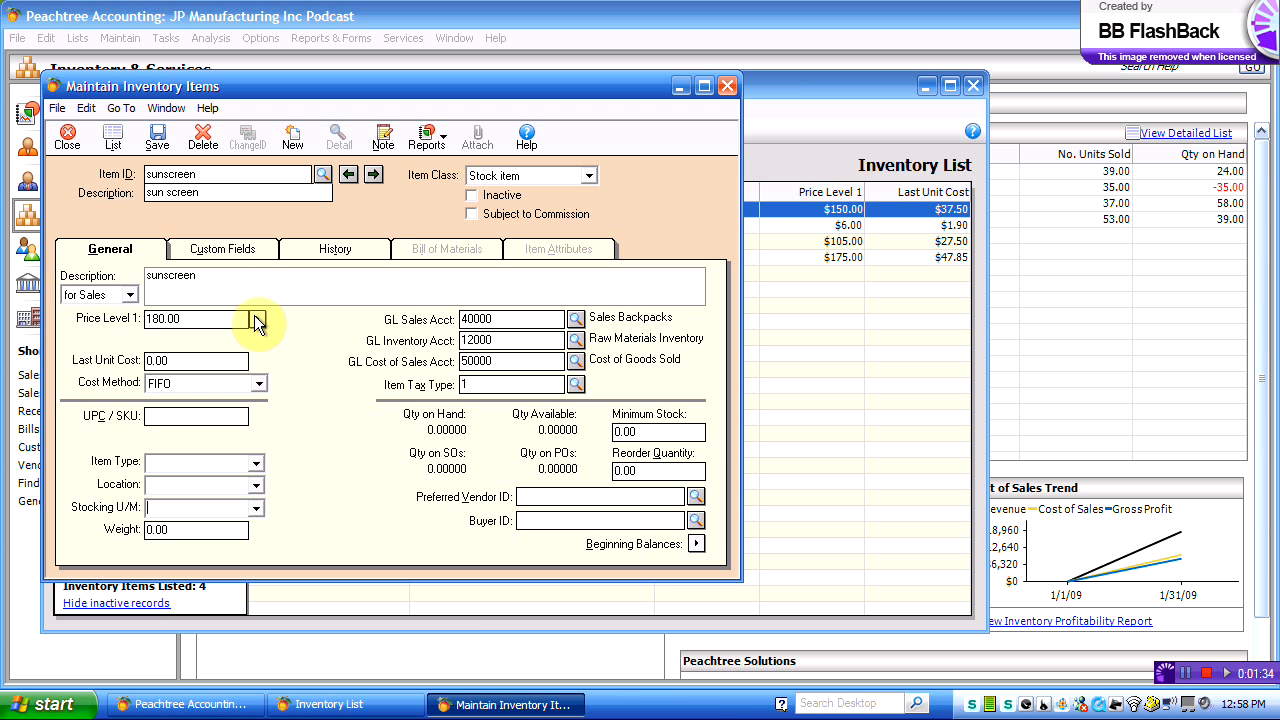
Step: Set the last unit cost to 100.00 and use FIFO as the cost method
click(195, 361)
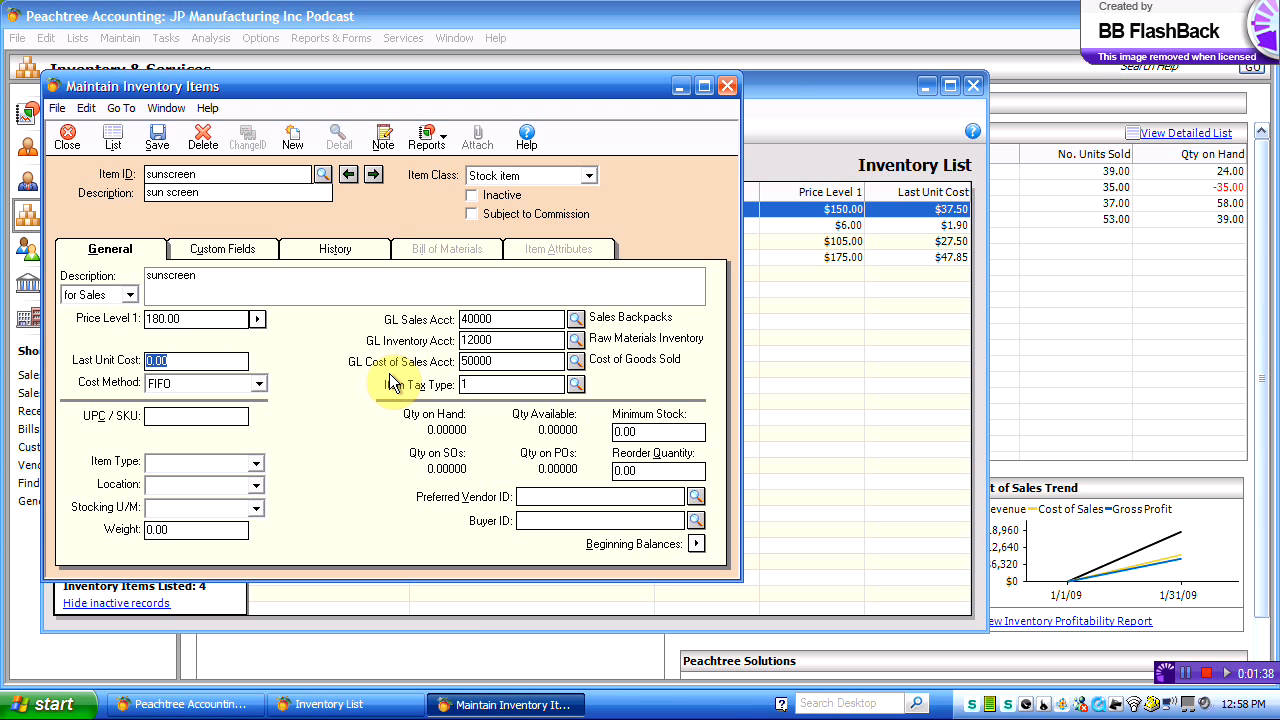
text(1)
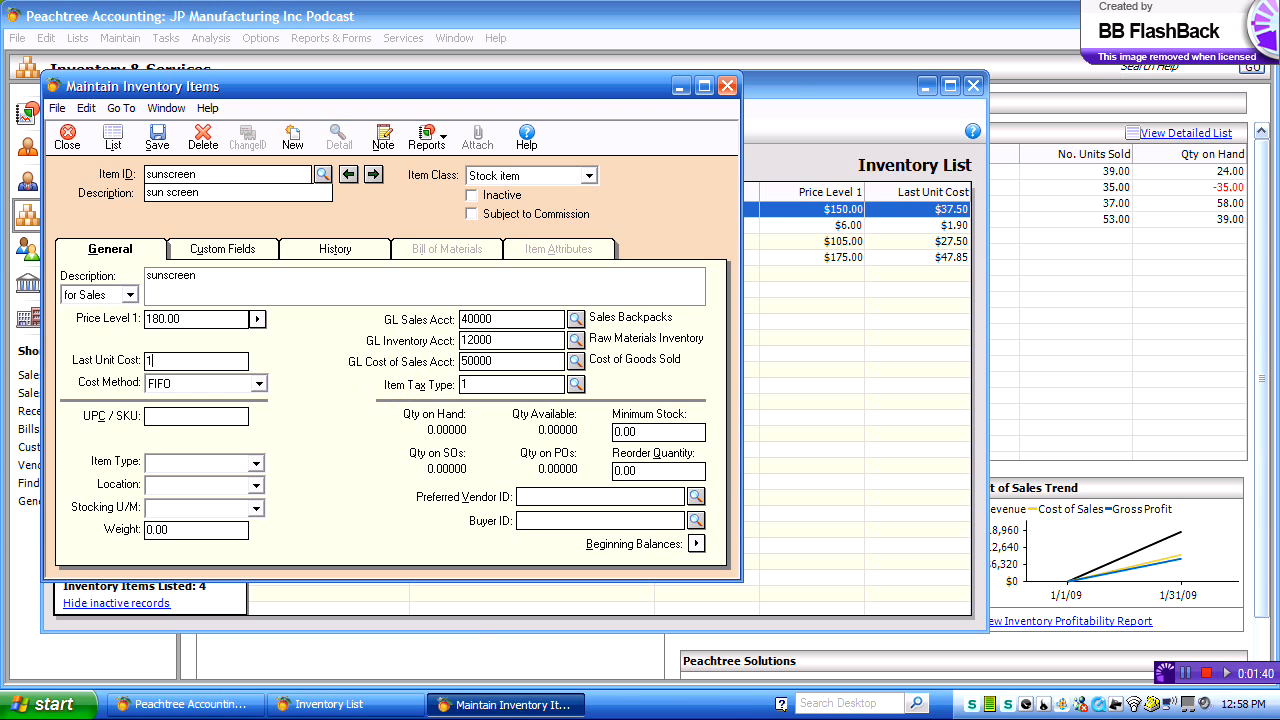
text(00)
click(260, 386)
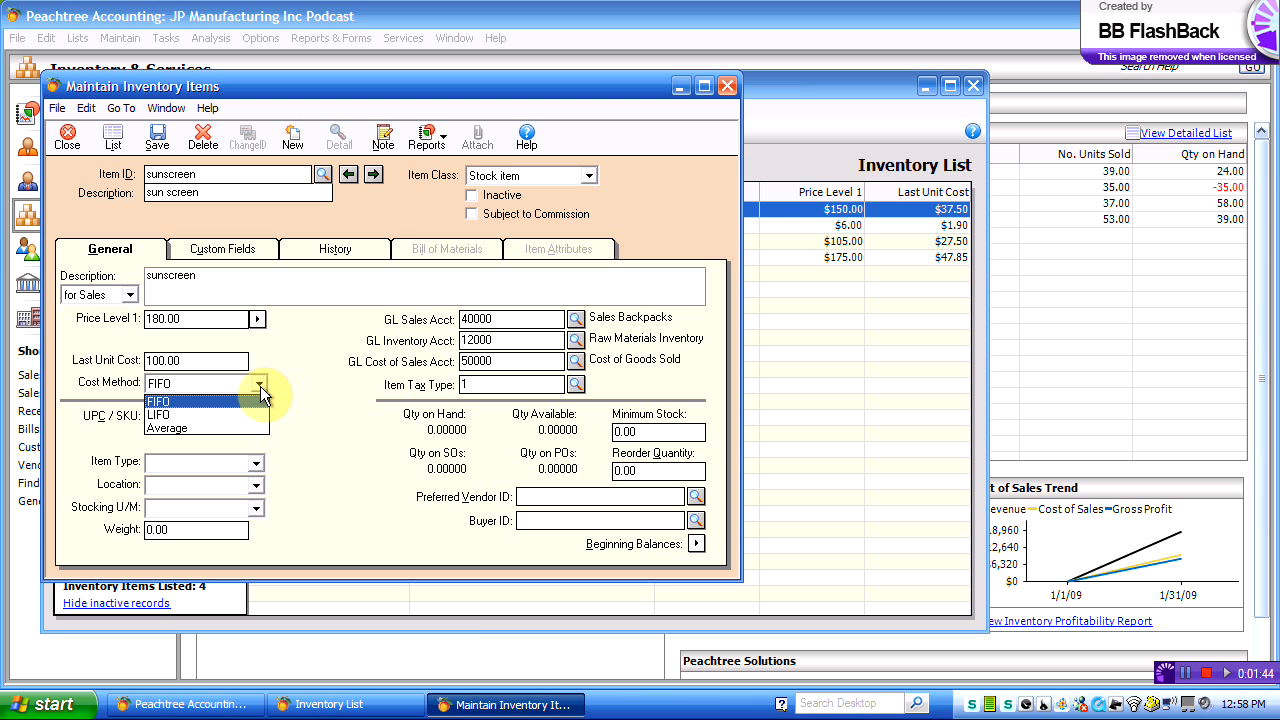
click(260, 386)
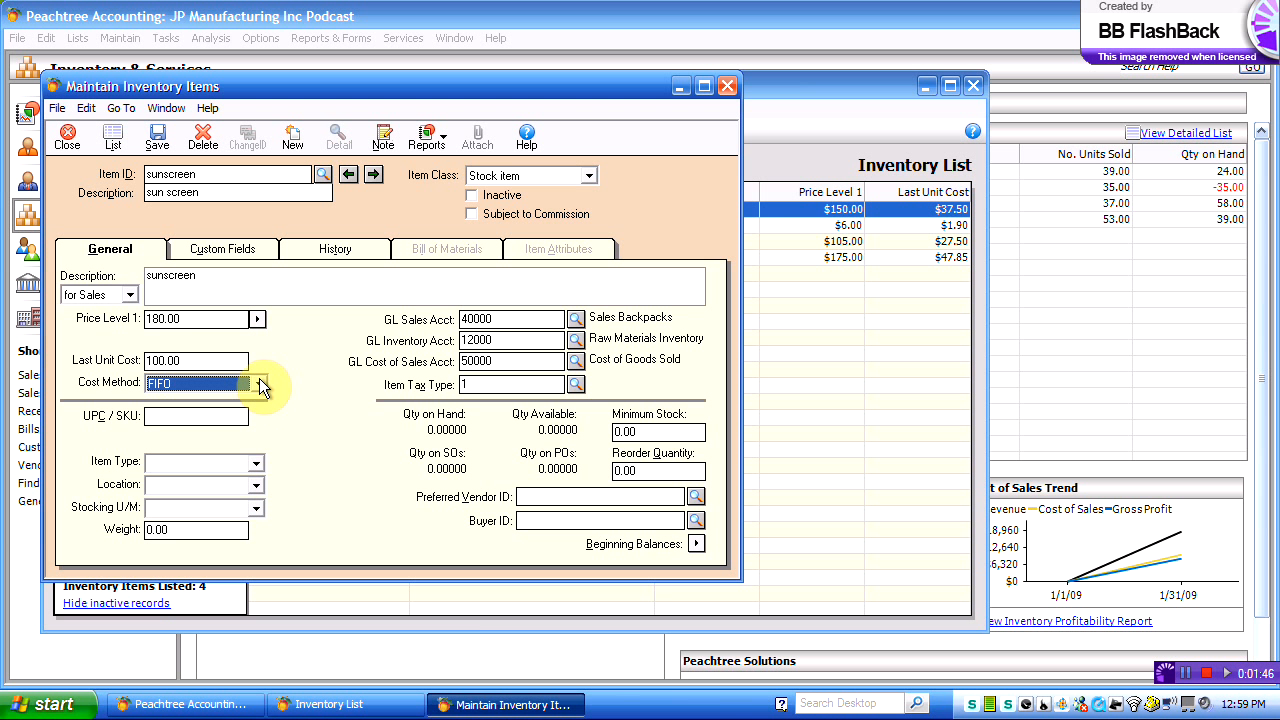
Step: Enter "sunscree" as the item type and choose "each" as the stocking unit of measure
click(254, 465)
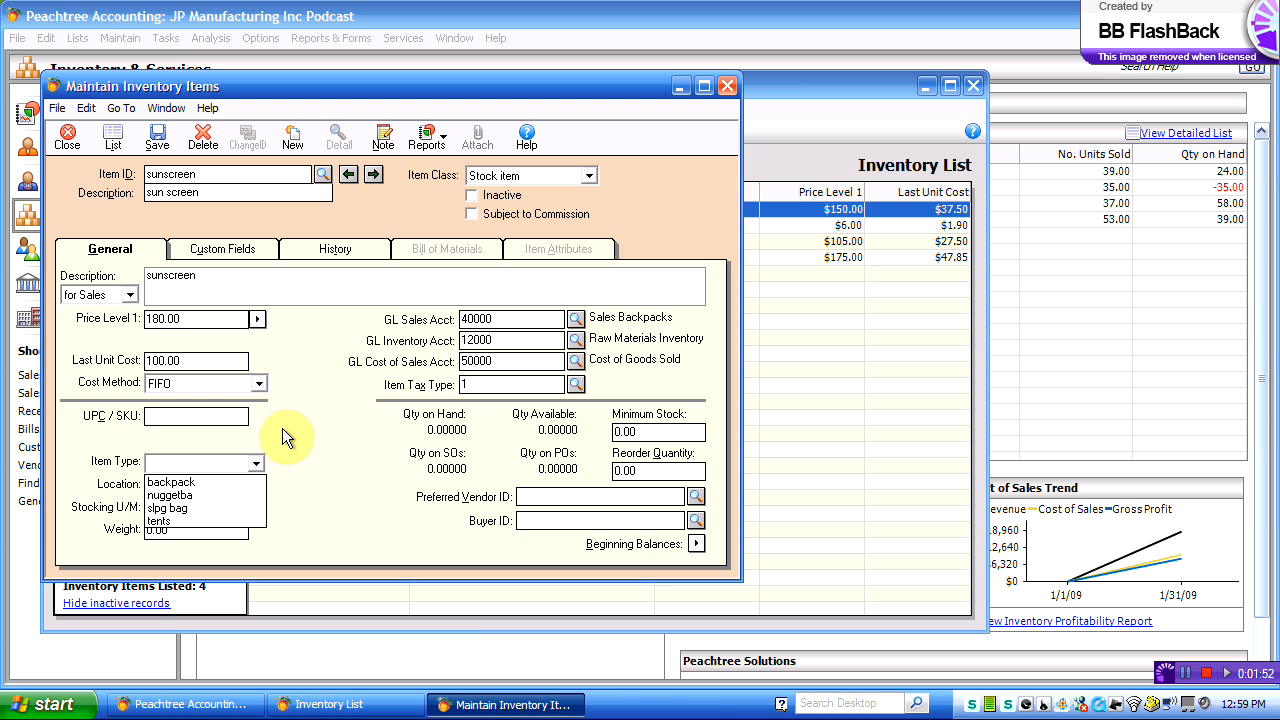
text(sunscree)
key(Tab)
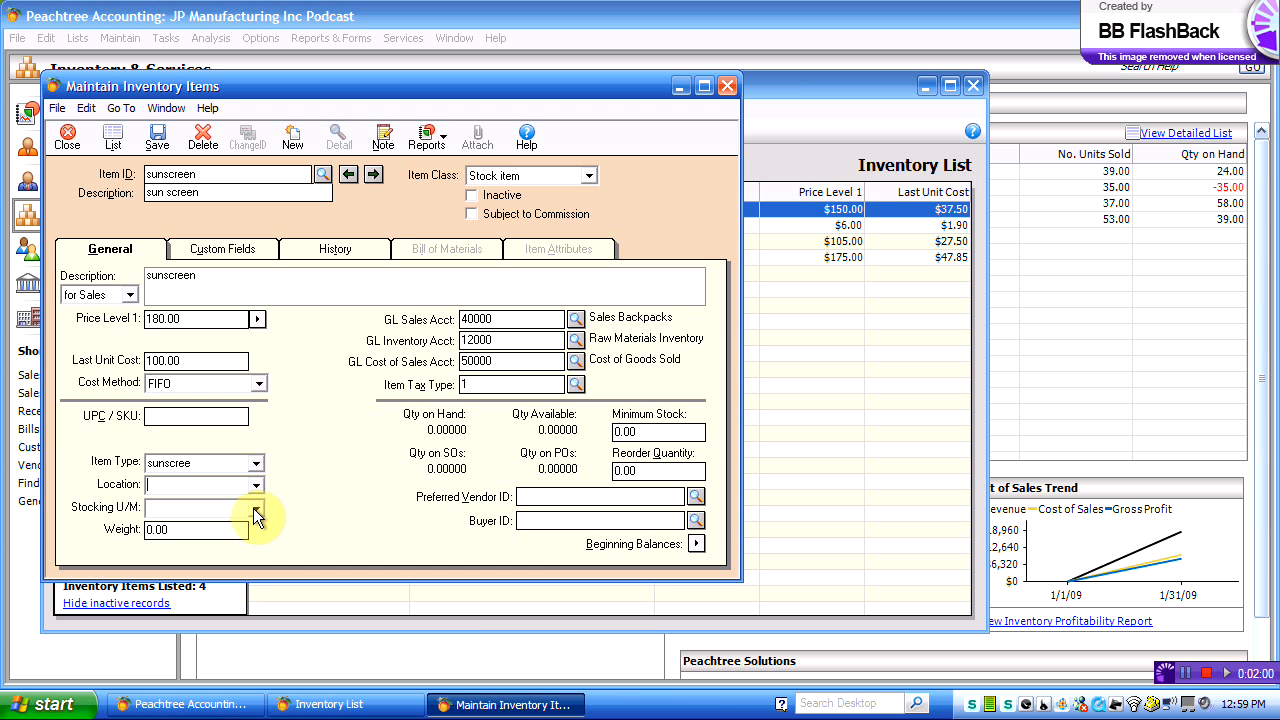
click(256, 514)
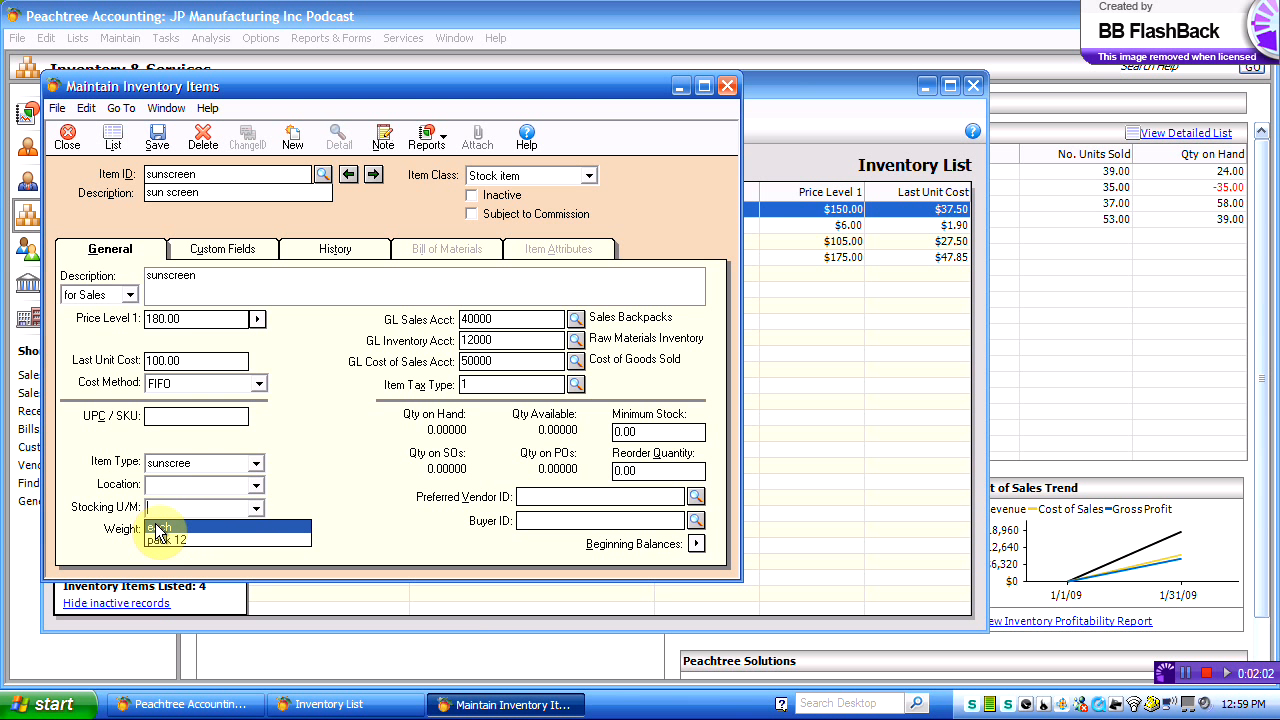
click(158, 527)
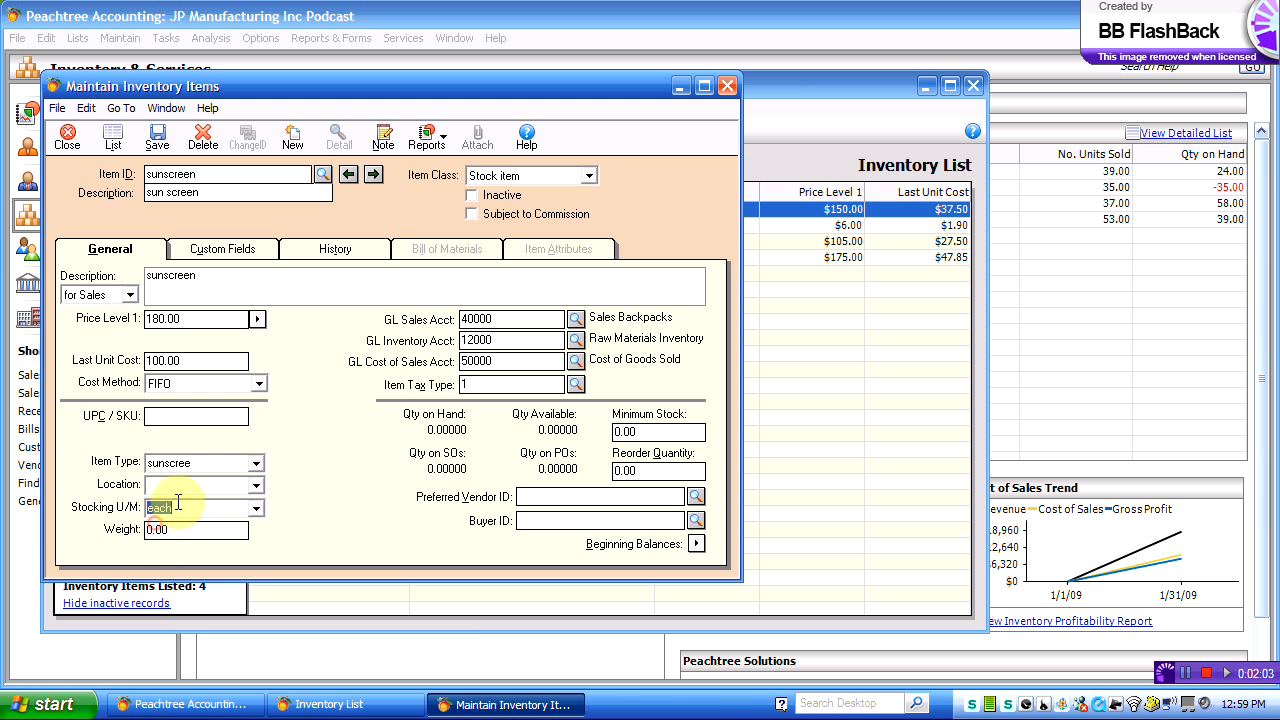
Step: Start a new general ledger account for the item's GL sales account, with account ID 40300
click(577, 321)
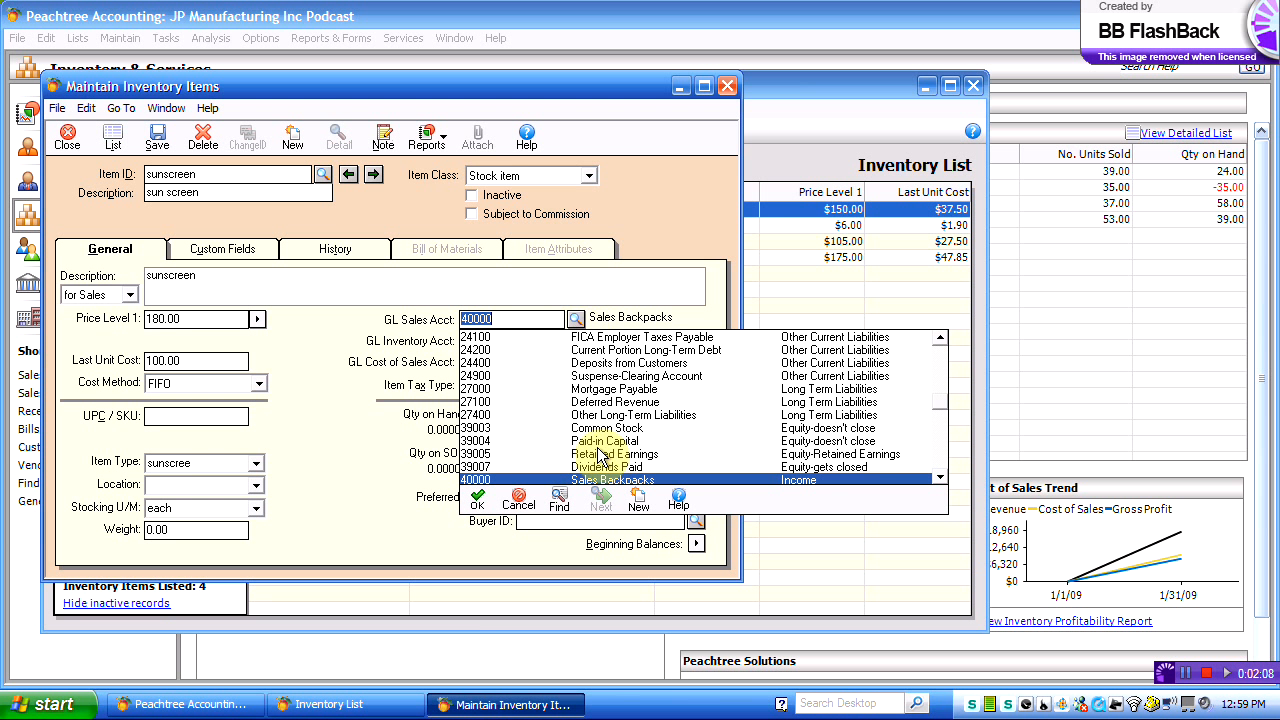
scroll(597, 451, down, 2)
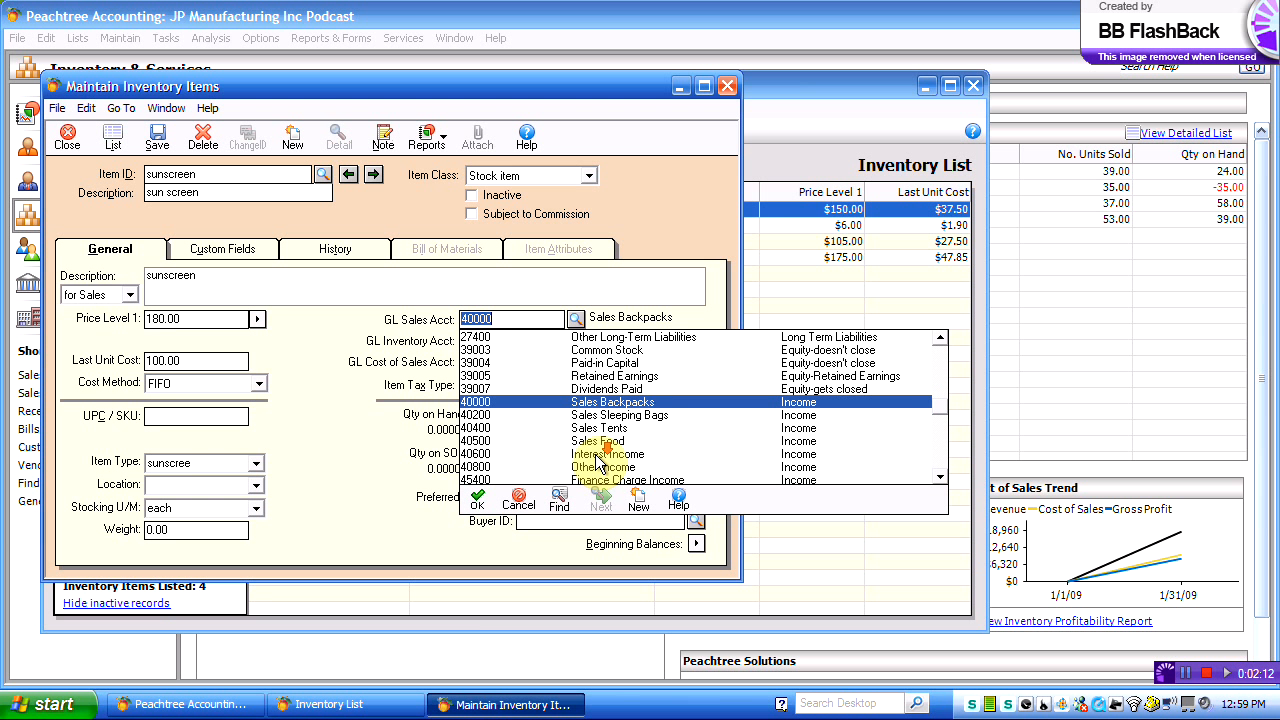
scroll(597, 462, down, 1)
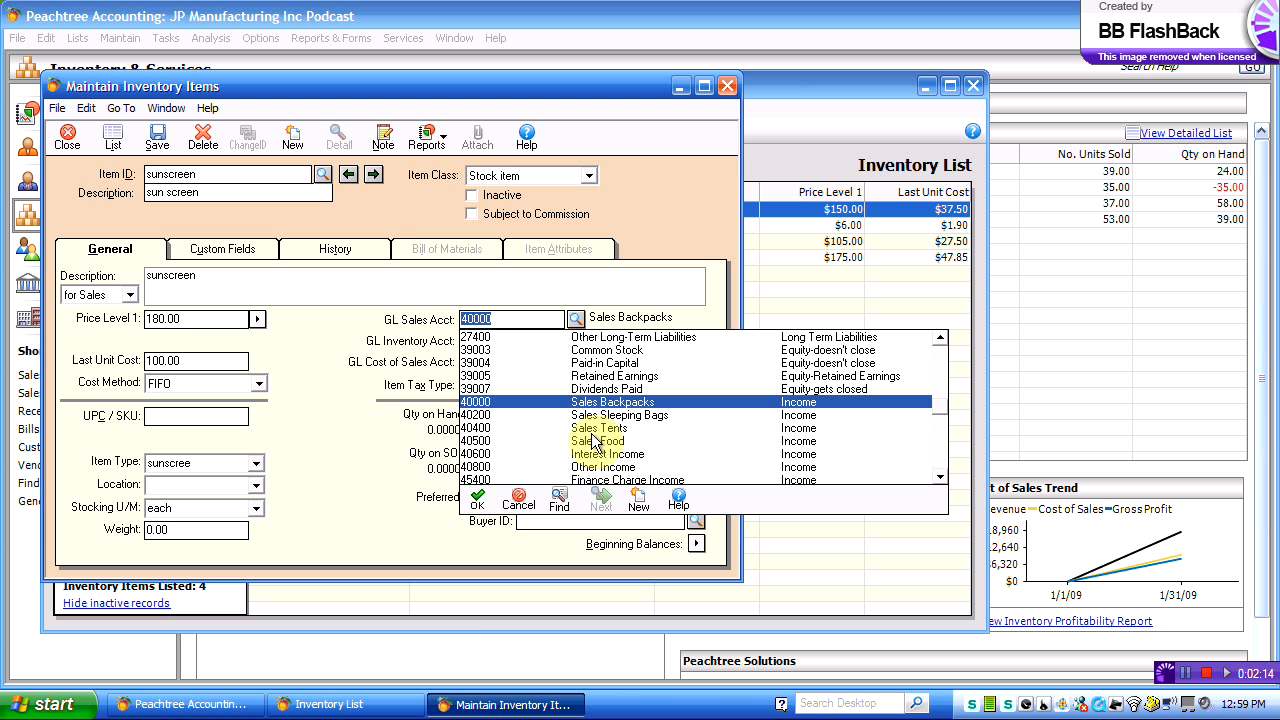
click(641, 503)
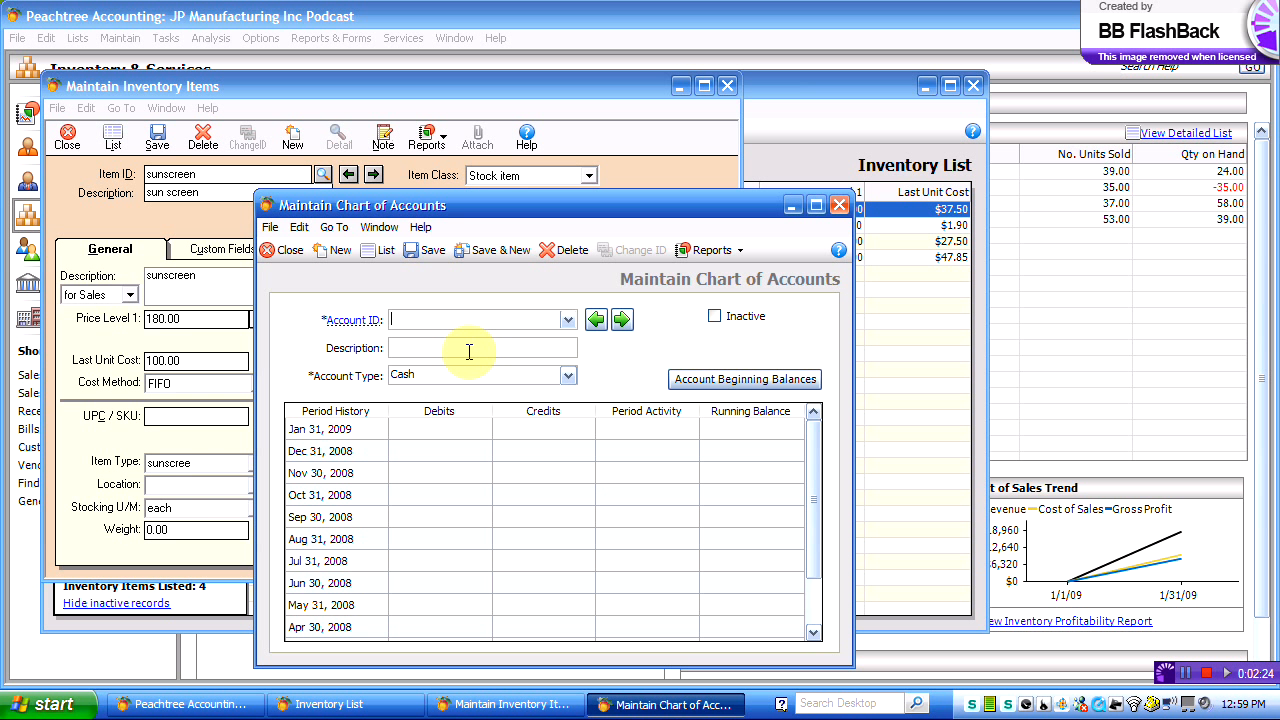
text(40)
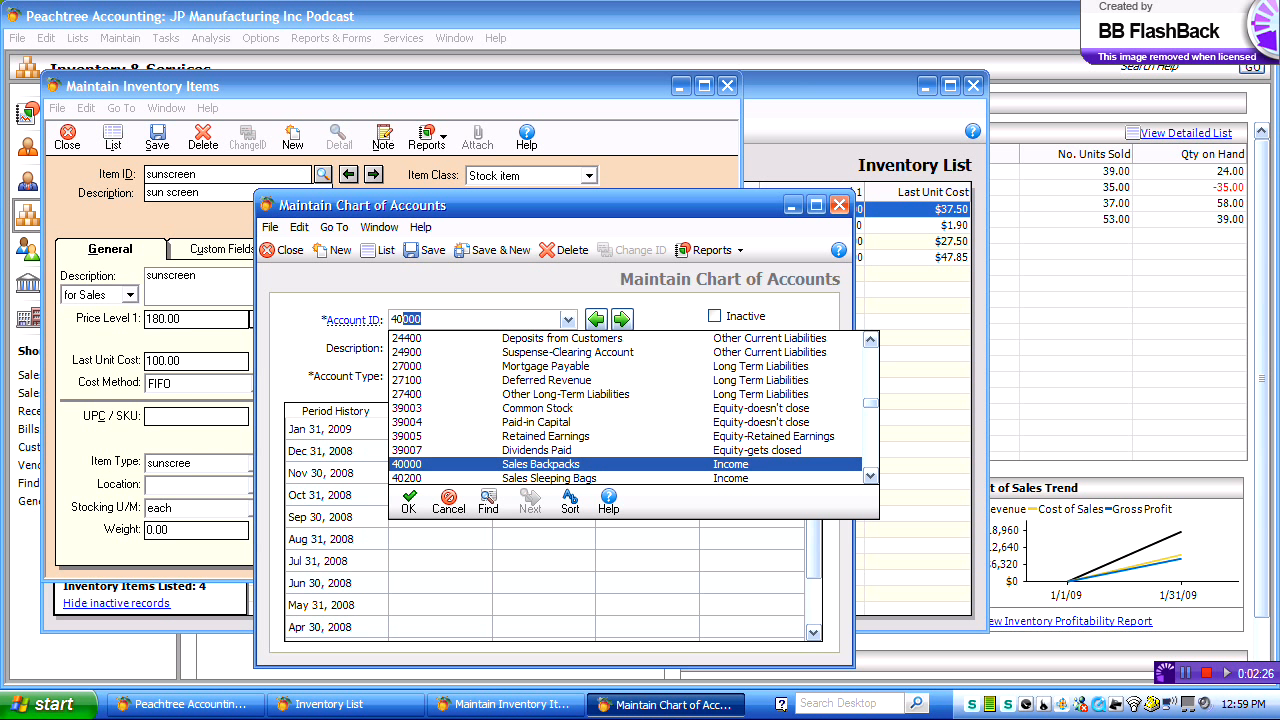
text(300)
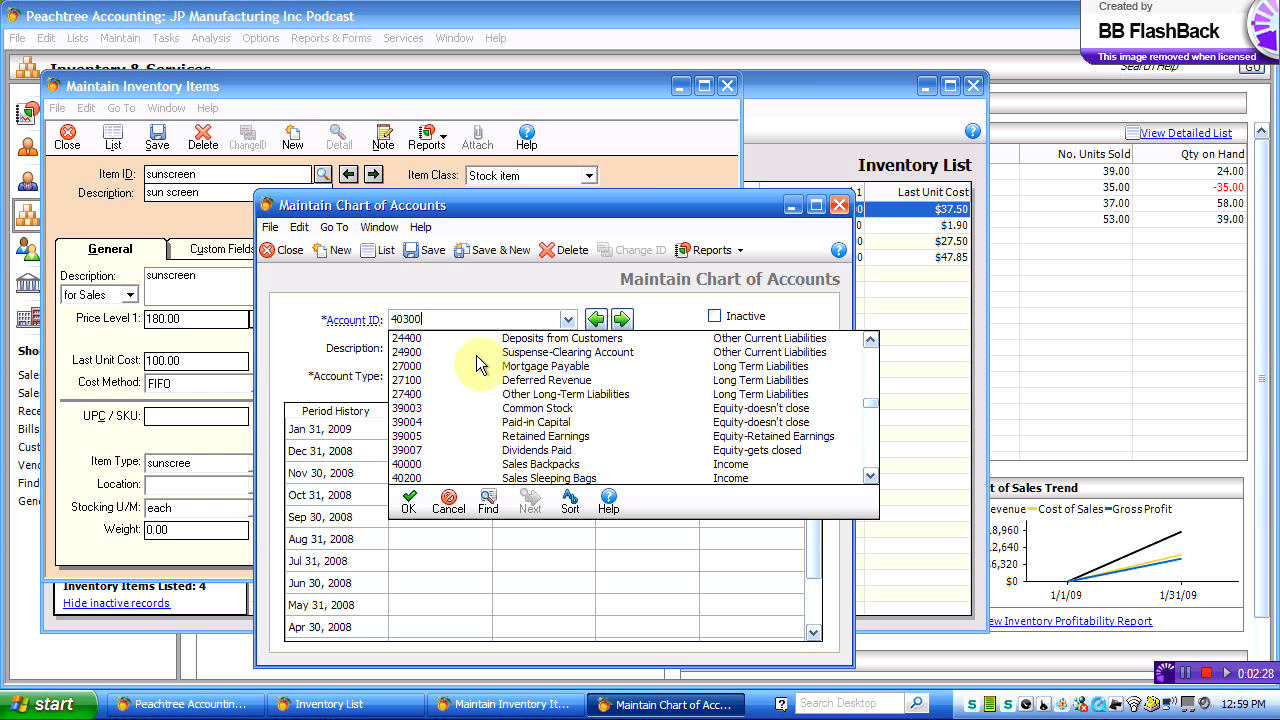
key(Tab)
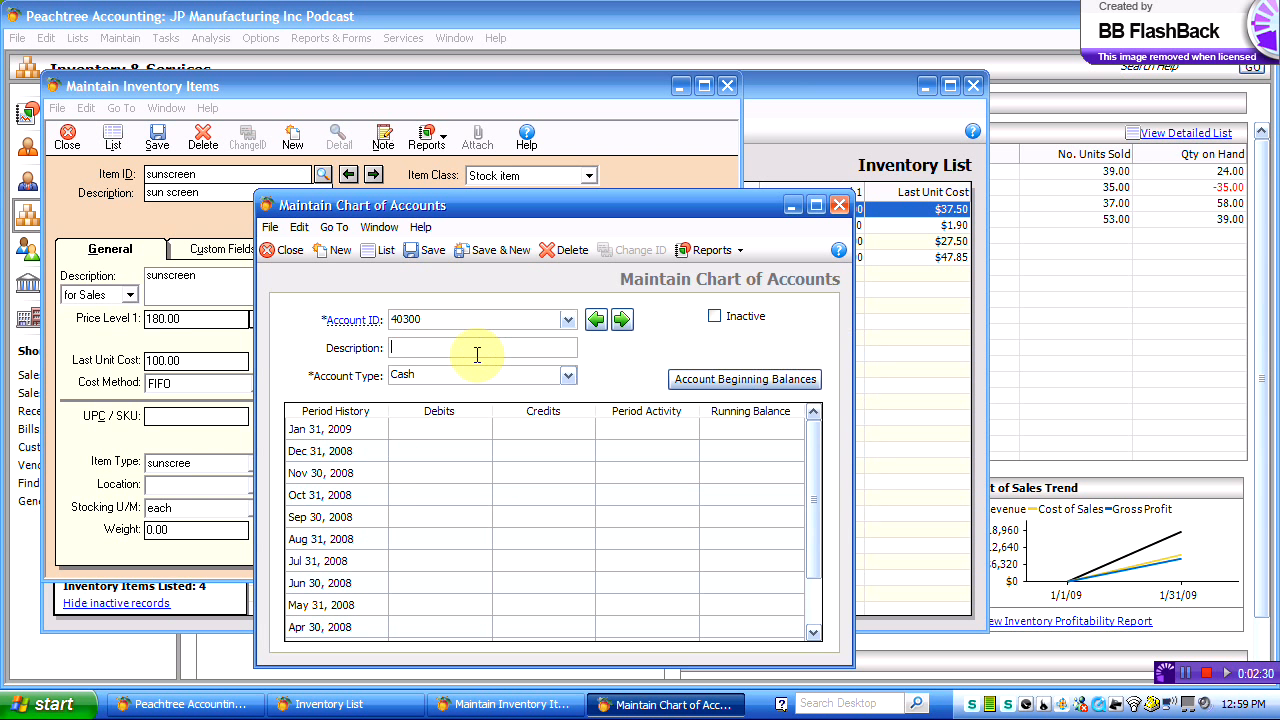
Step: Give account 40300 the Income account type and the description "Salesw Sun Screens", then save and close the account record
click(567, 377)
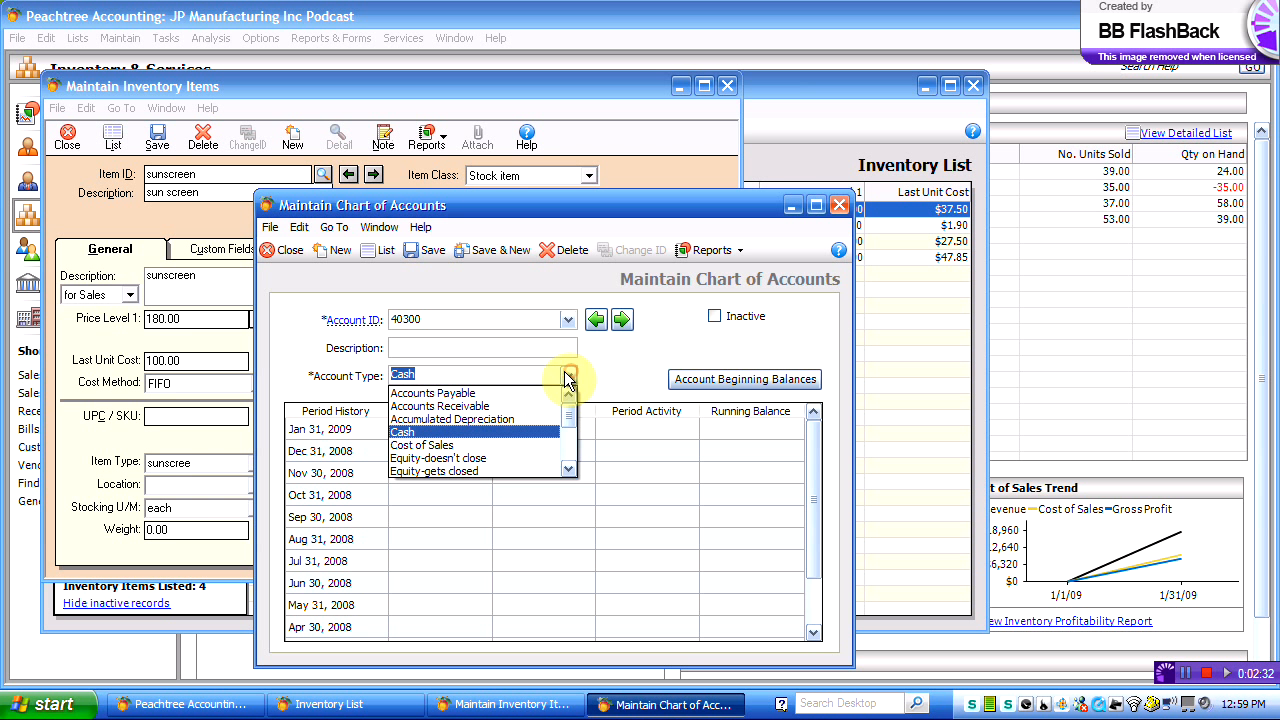
scroll(545, 386, down, 2)
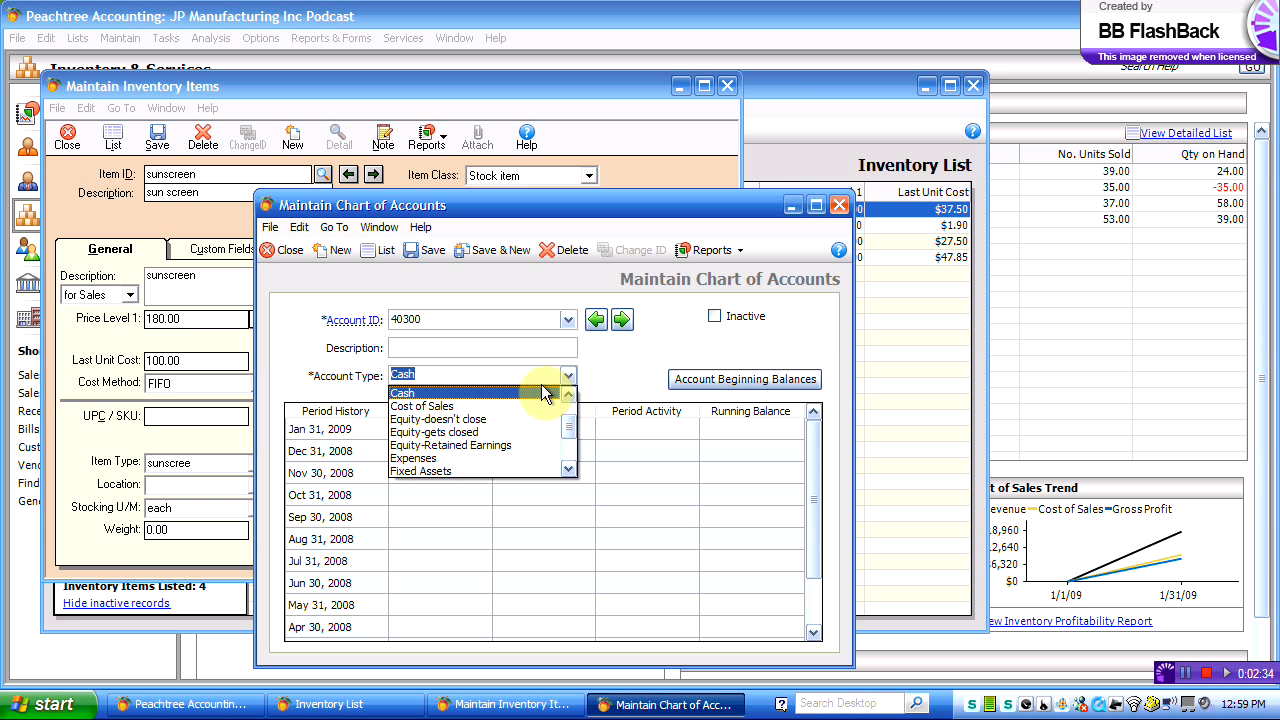
scroll(408, 414, down, 1)
click(404, 405)
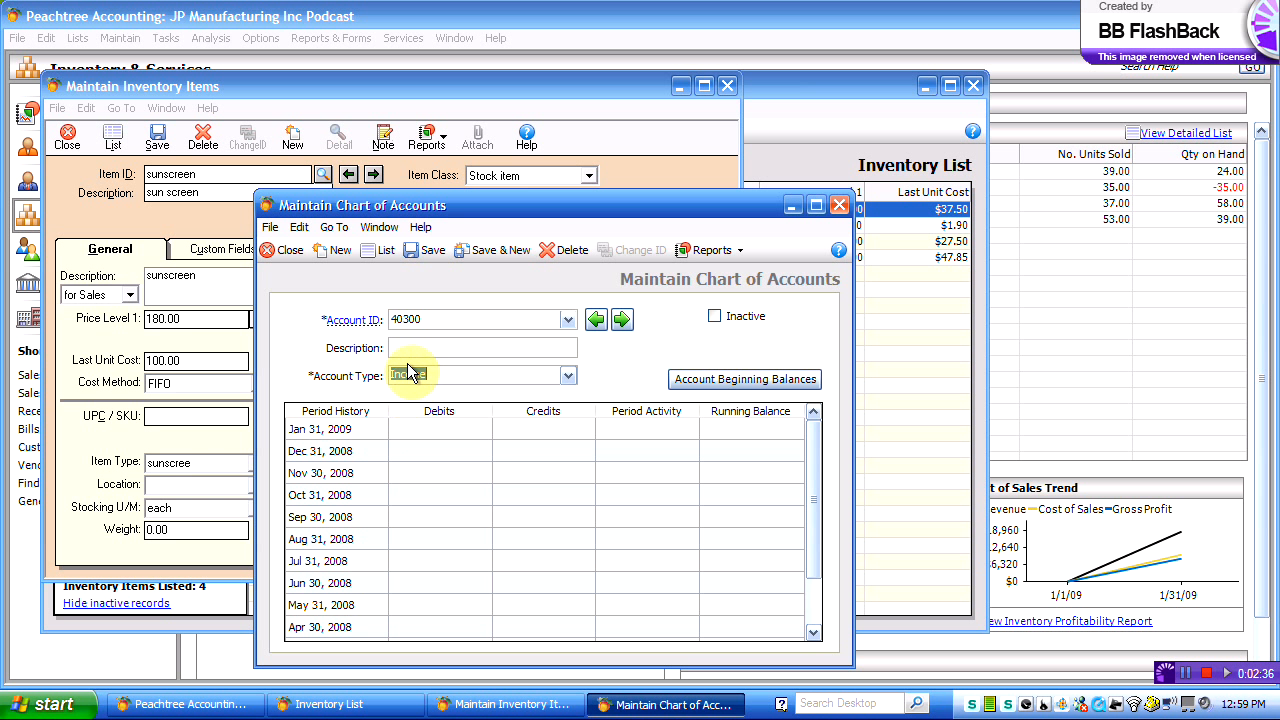
click(407, 346)
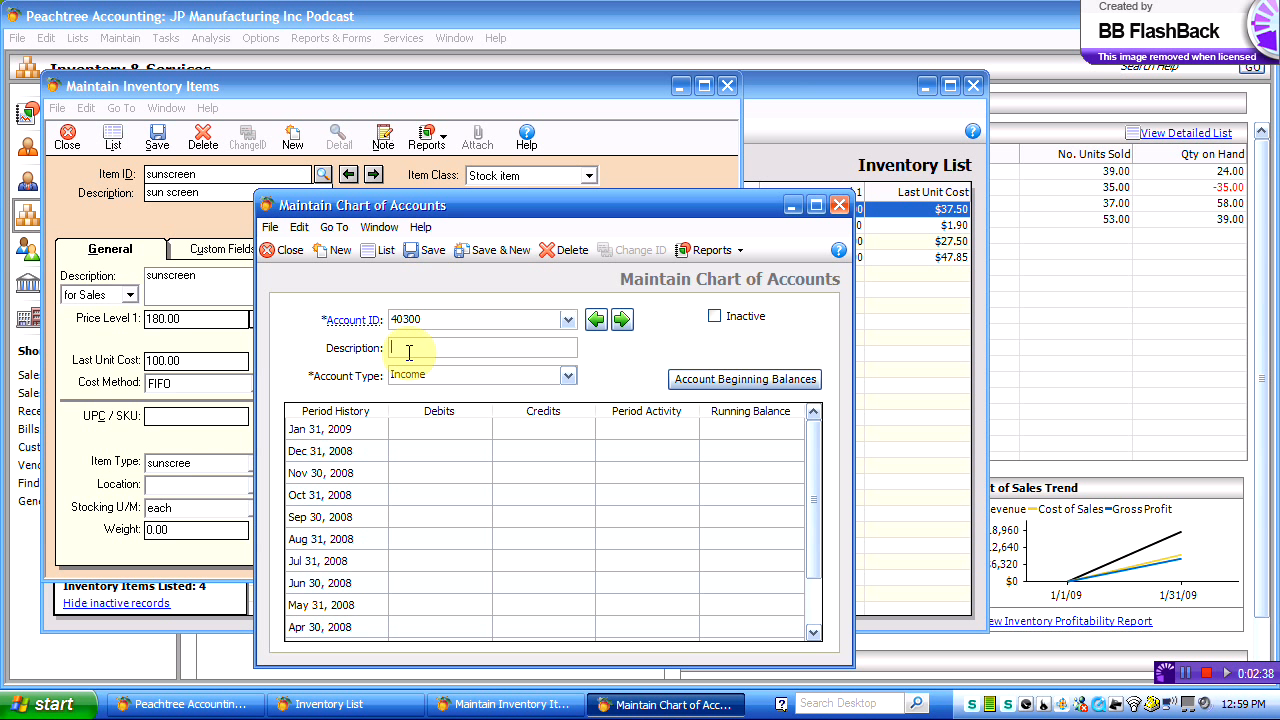
text(Salesw )
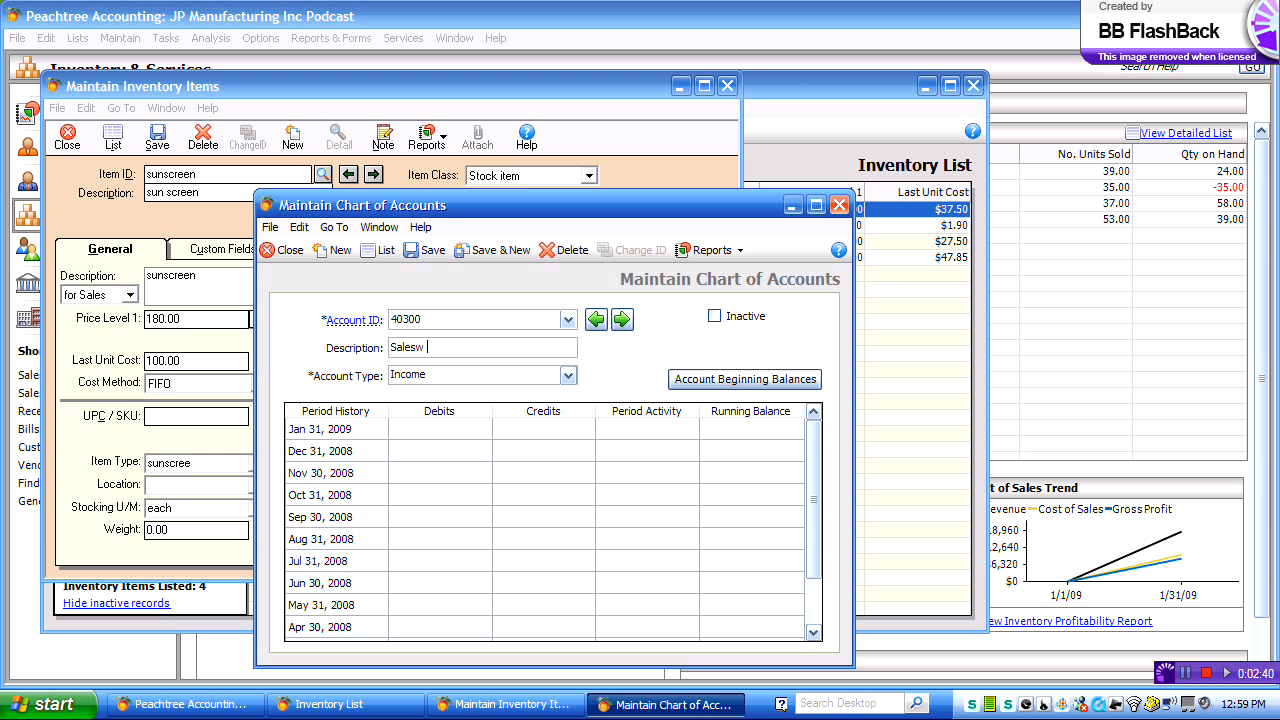
text(Sun Screens)
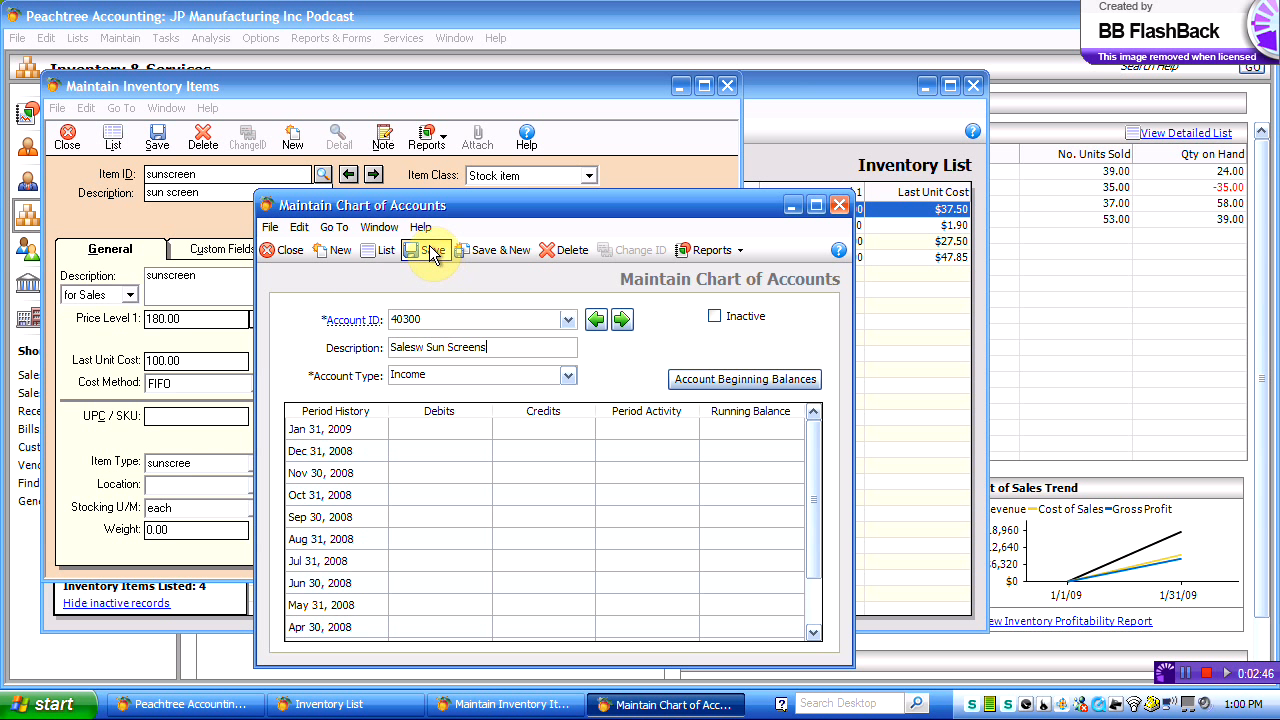
click(432, 252)
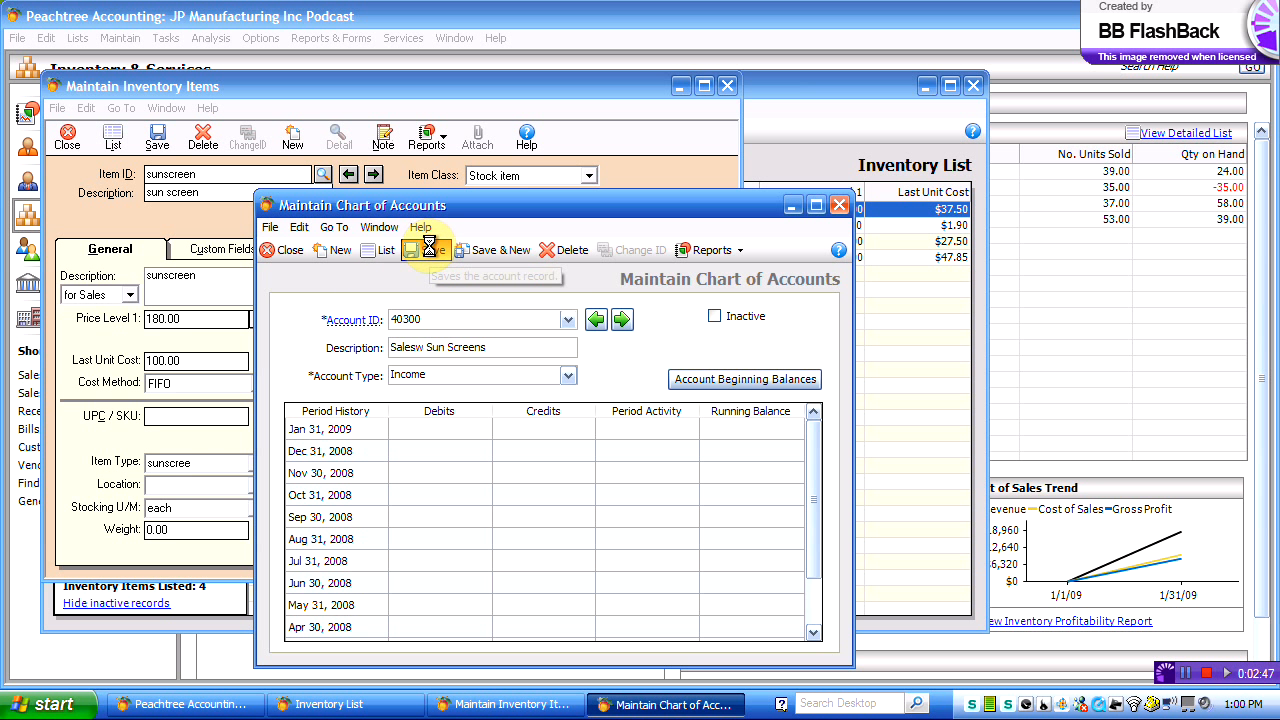
click(290, 250)
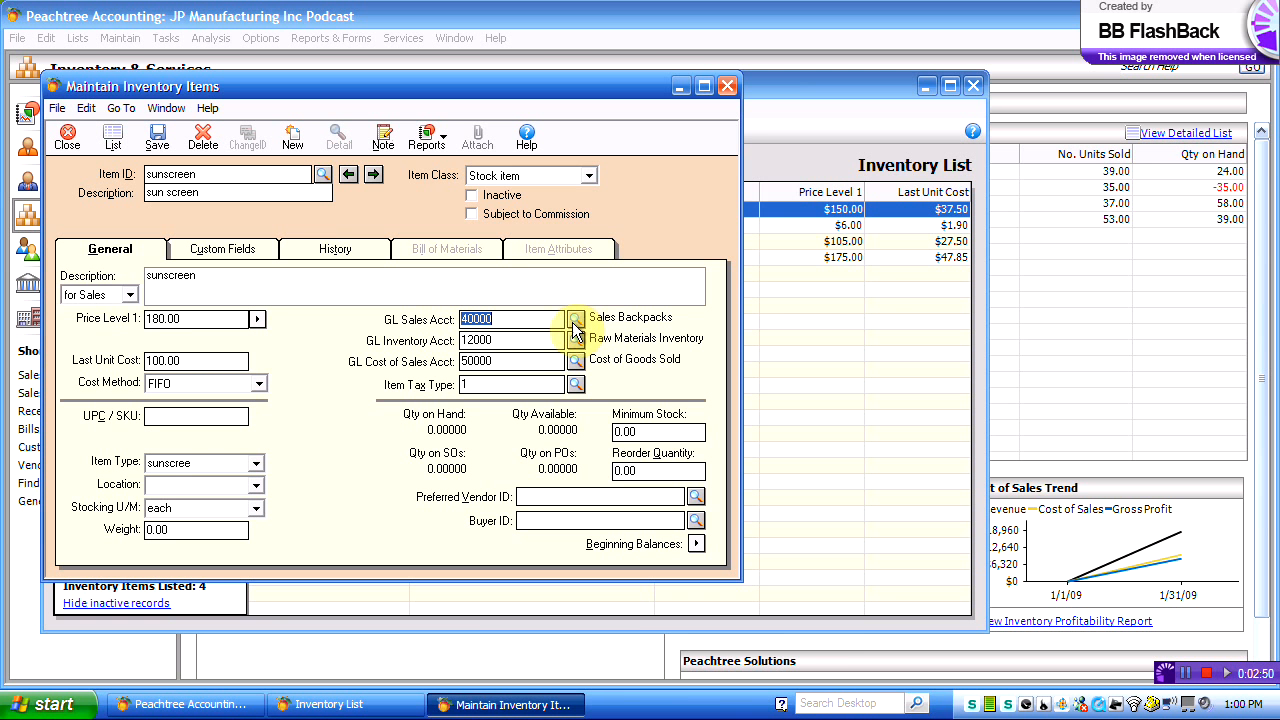
Step: Assign 40300 as the sunscreen item's GL sales account and 50000 Cost of Goods Sold as its GL cost of sales account
click(575, 320)
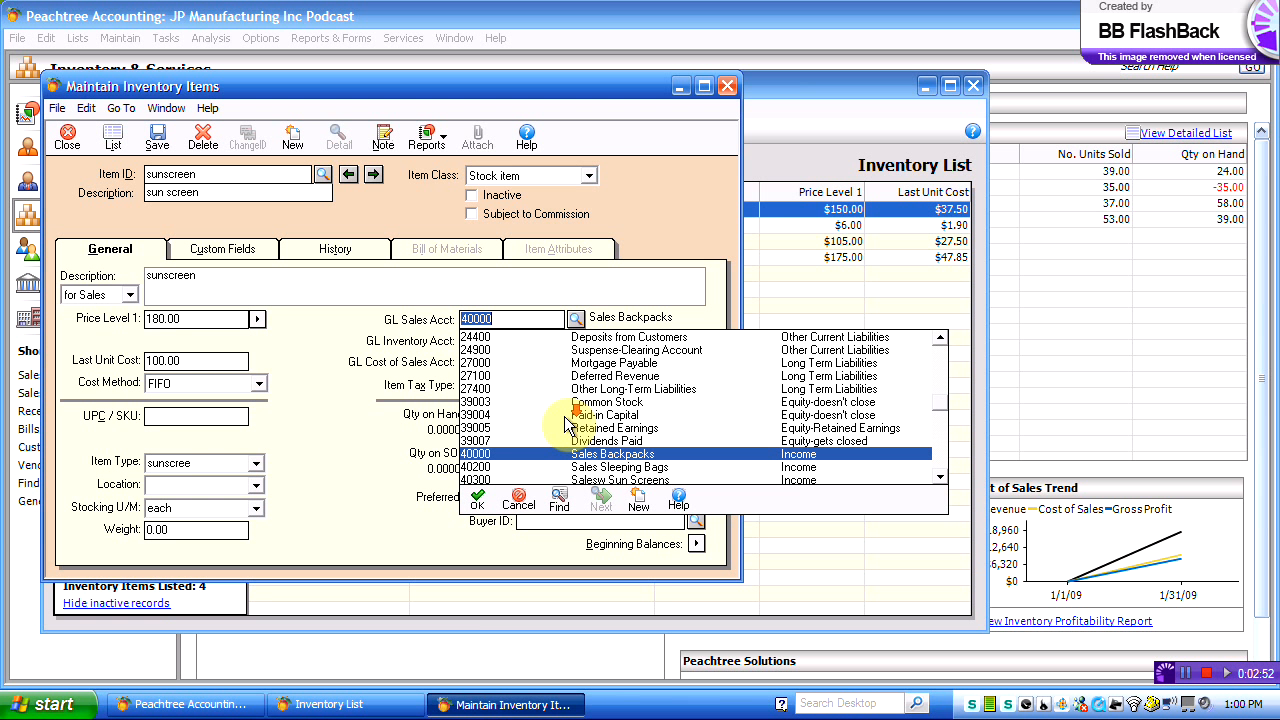
double_click(577, 480)
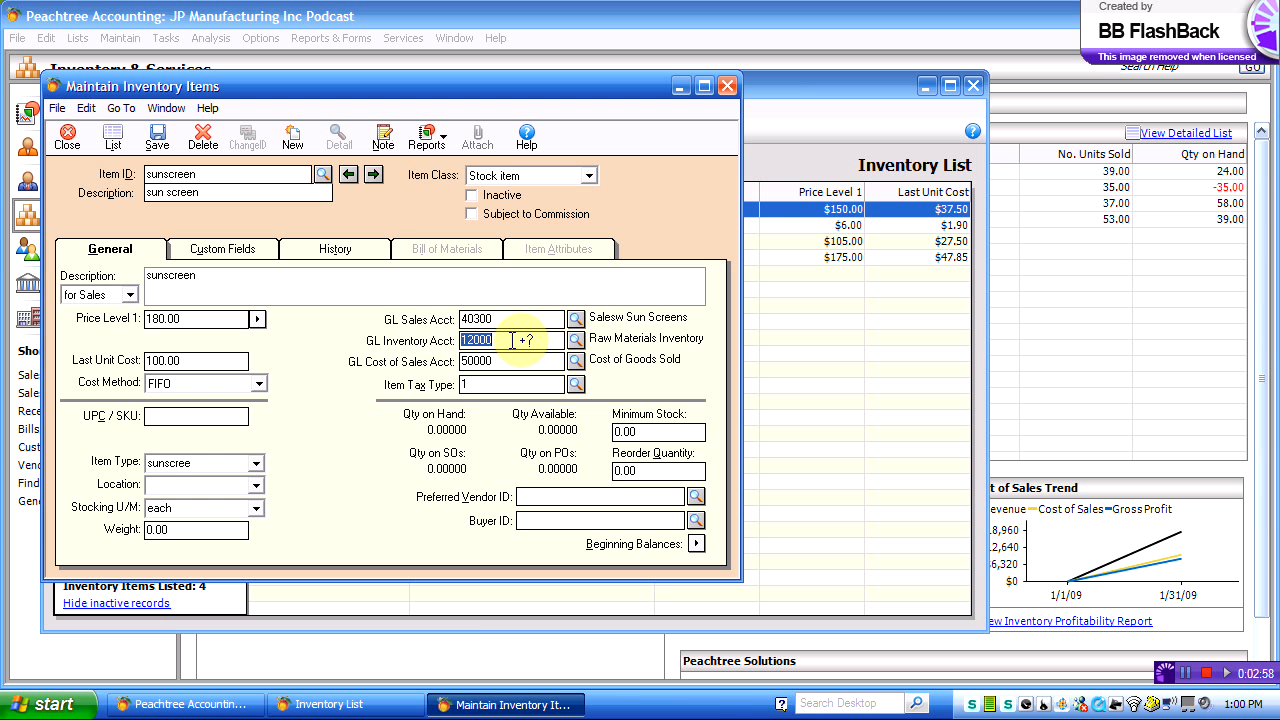
click(575, 340)
click(575, 342)
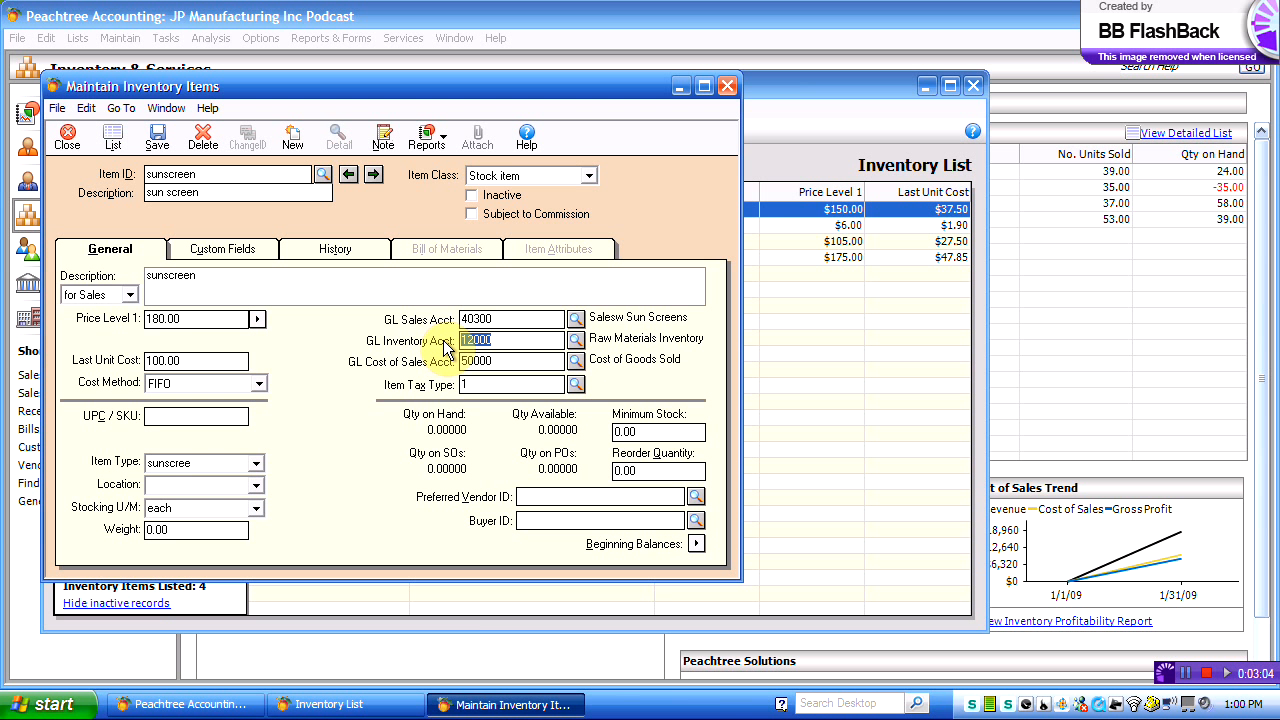
click(575, 362)
scroll(530, 422, down, 2)
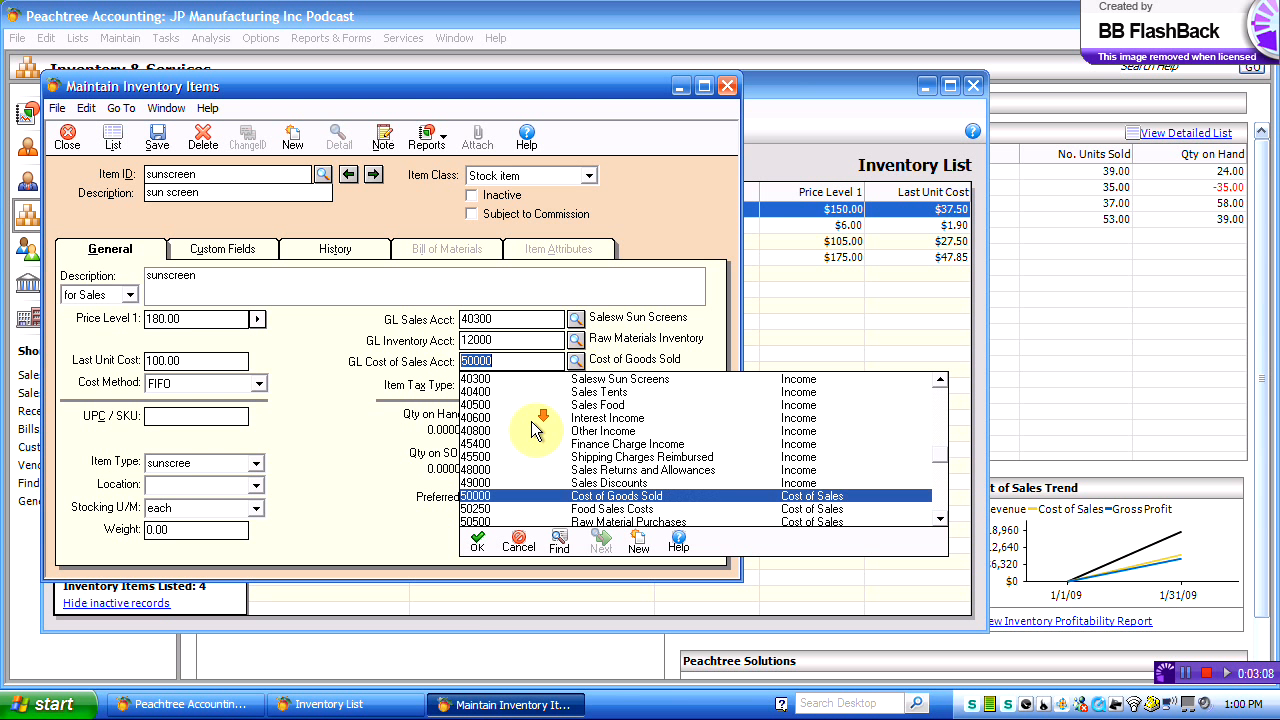
scroll(530, 422, up, 1)
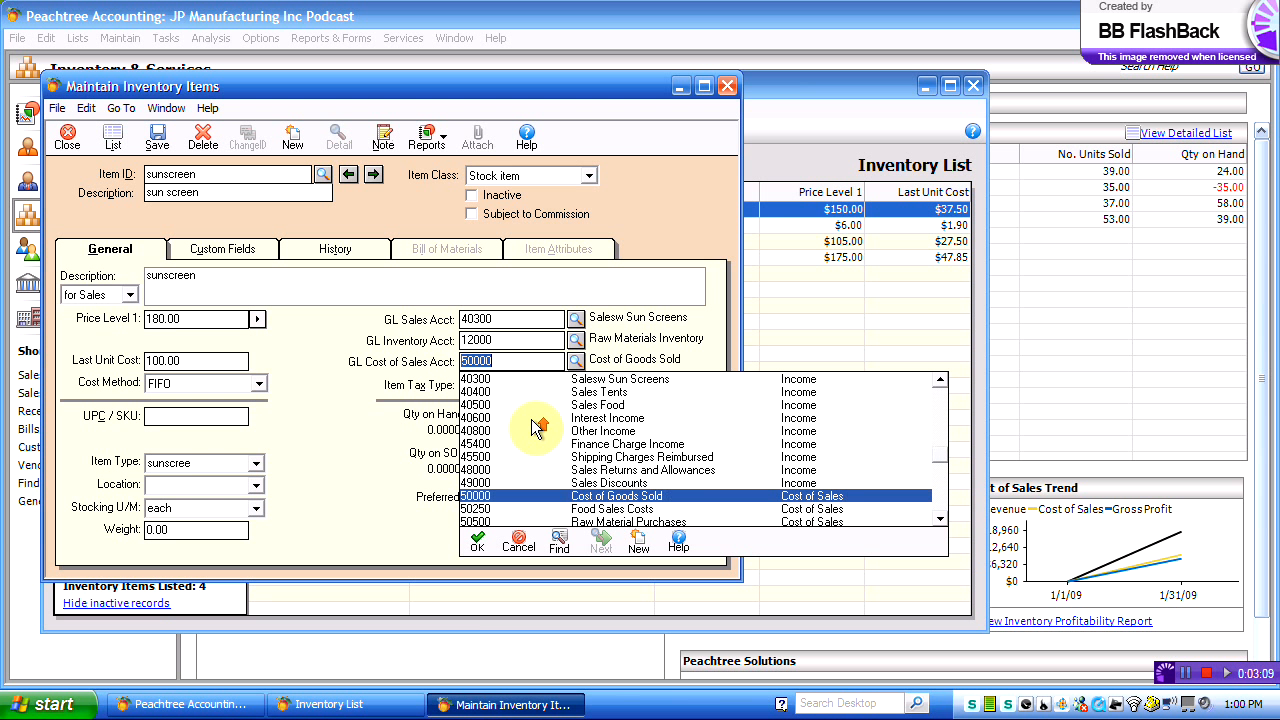
click(477, 540)
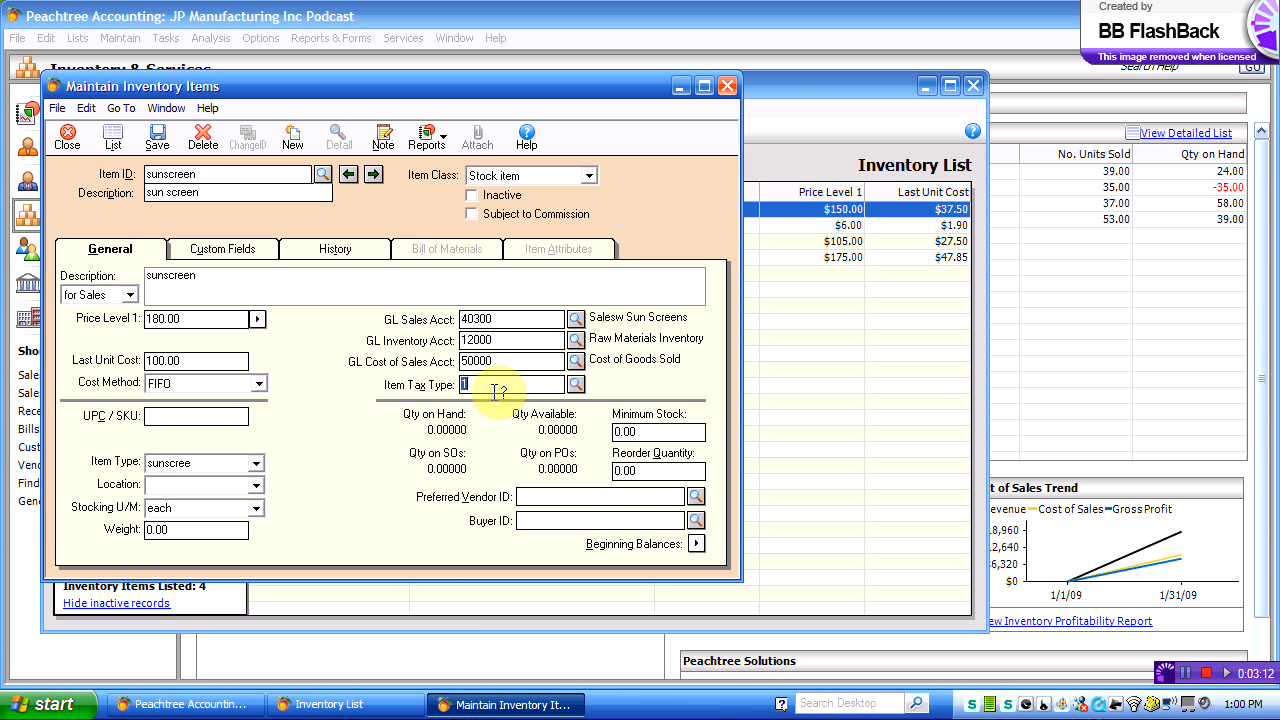
Step: Set the sunscreen item's minimum stock to 15 and its reorder quantity to 5
click(640, 428)
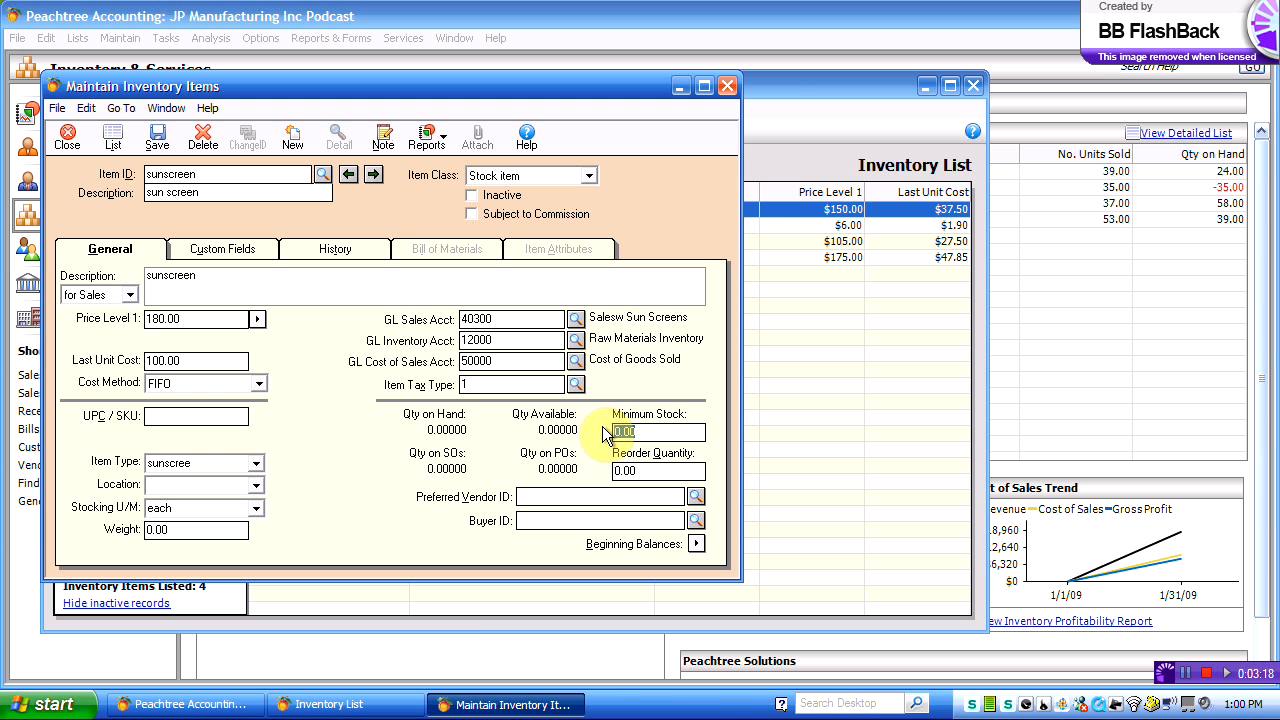
text(15)
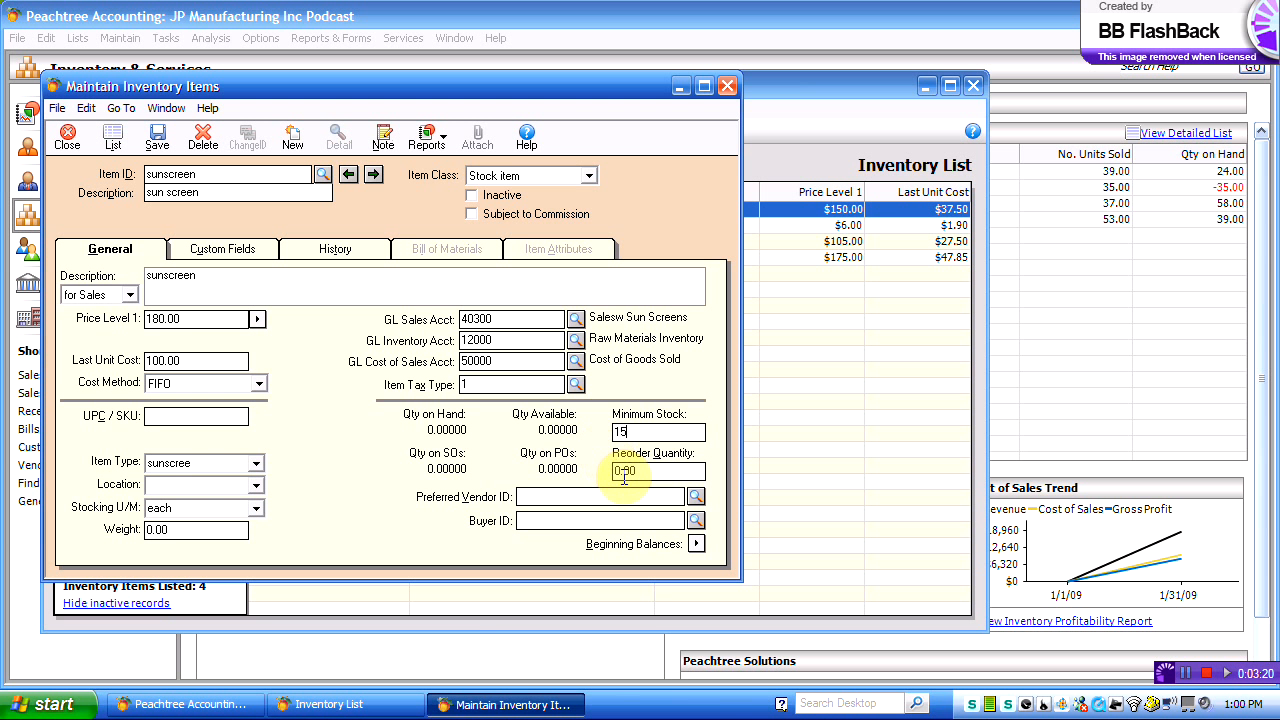
click(625, 476)
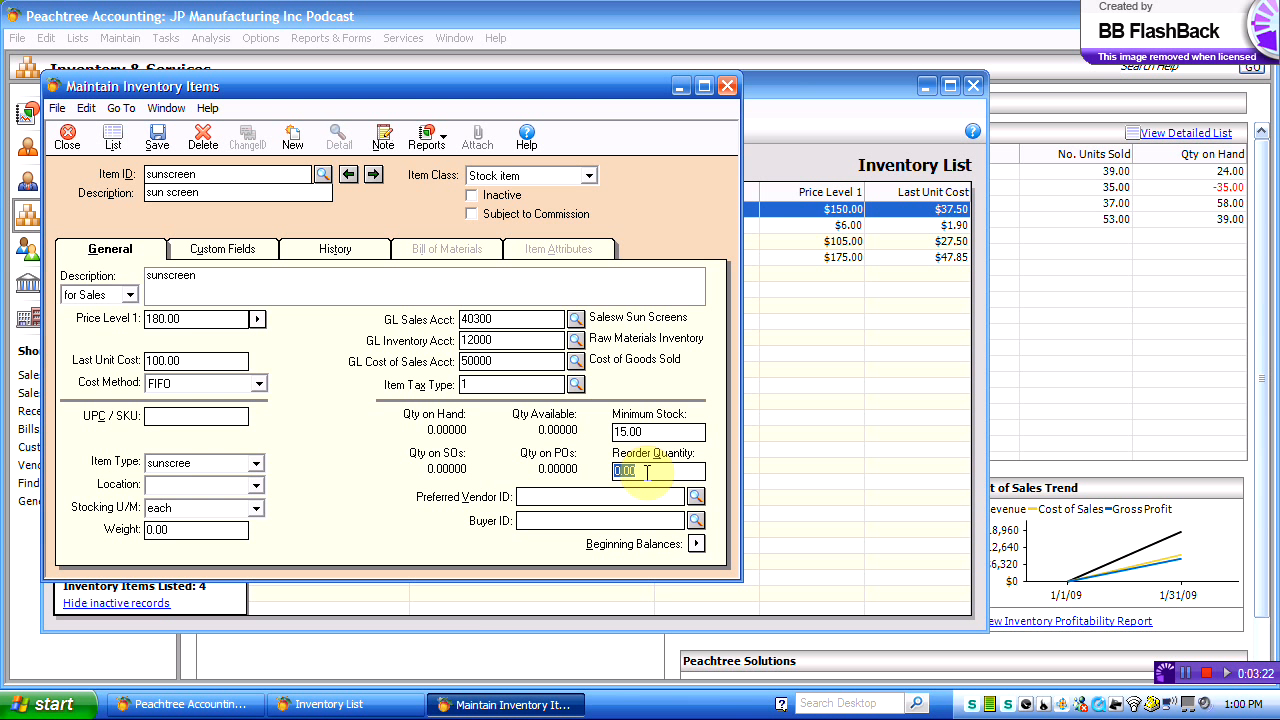
text(5)
key(Tab)
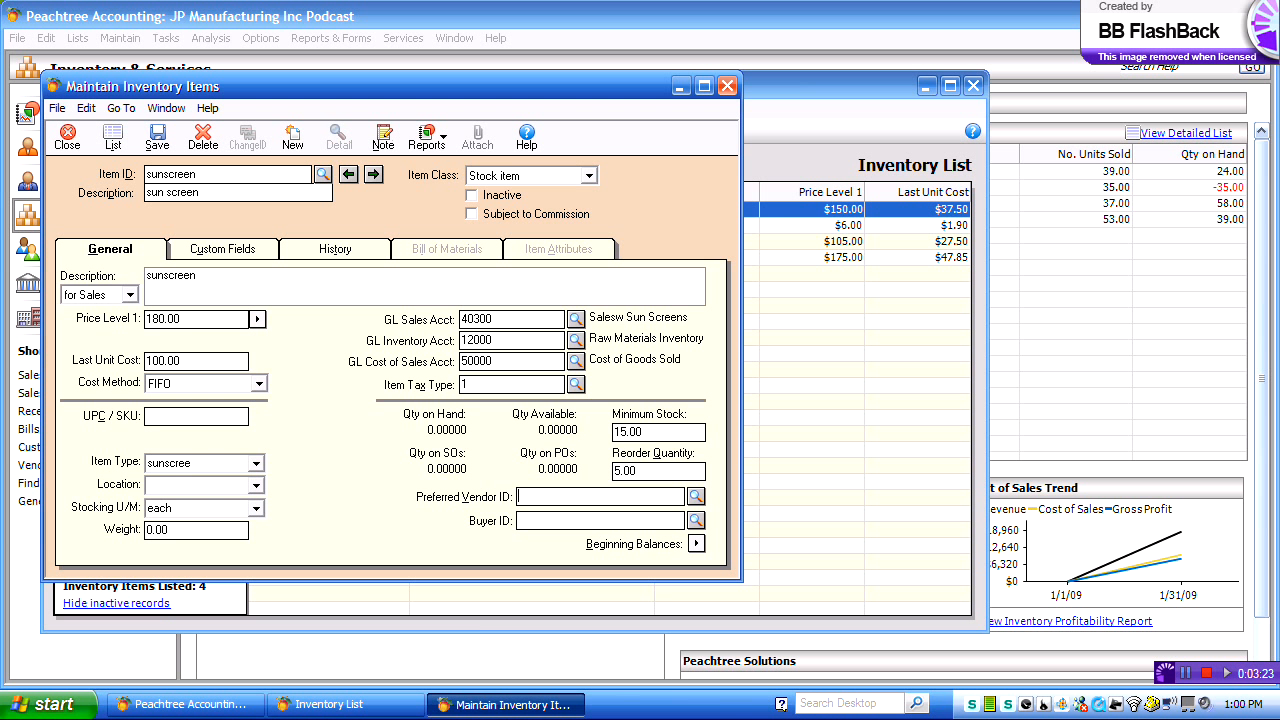
Step: Choose Great Gatsby as the sunscreen item's preferred vendor, then save and close the item record
click(696, 500)
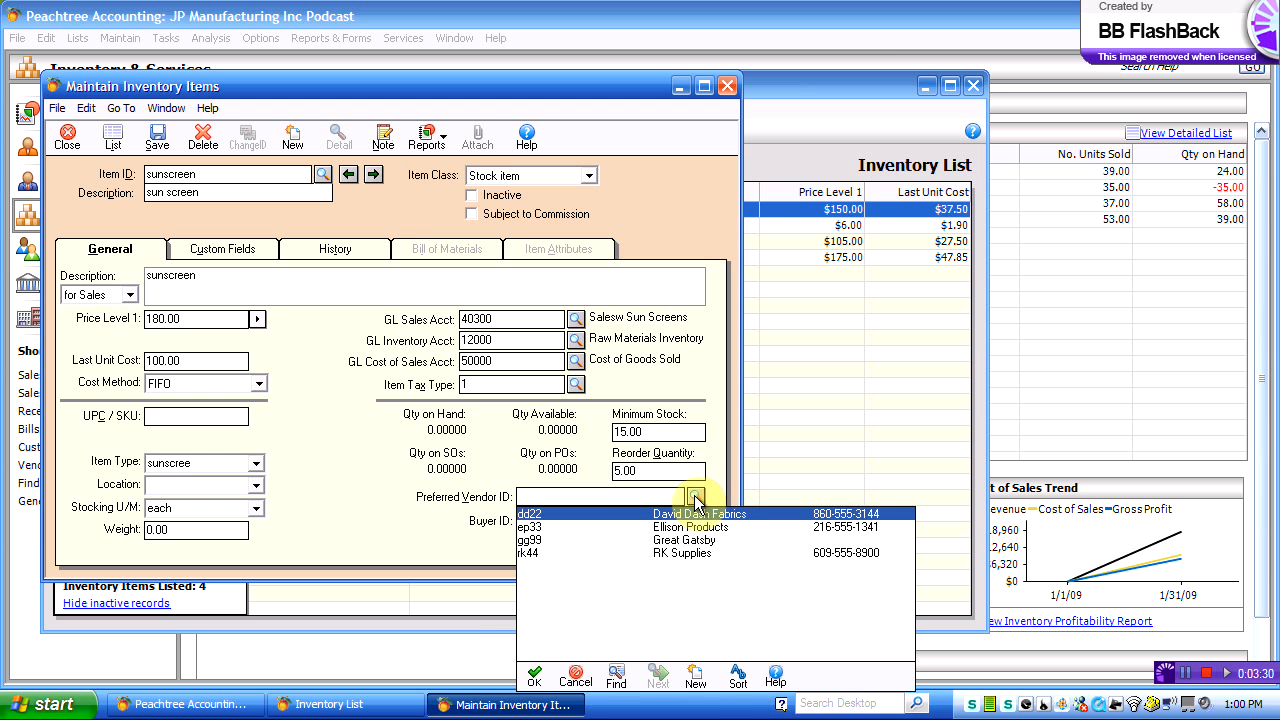
double_click(683, 540)
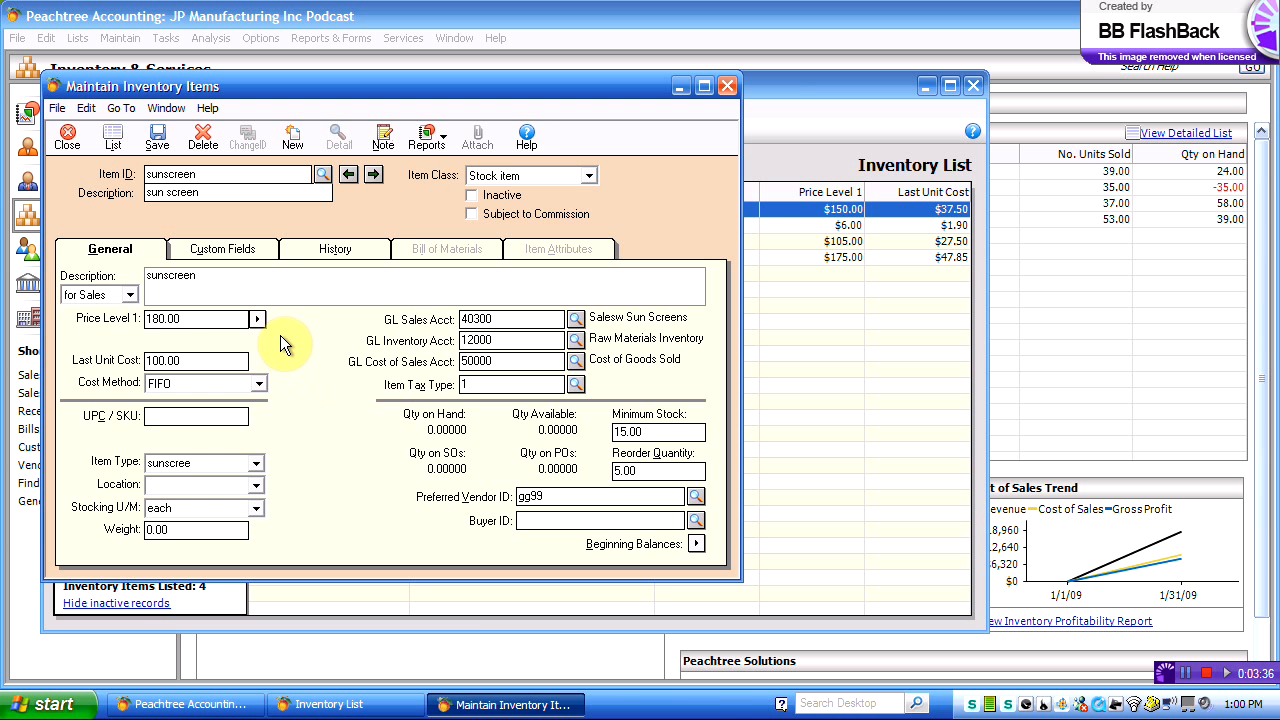
click(230, 253)
click(160, 138)
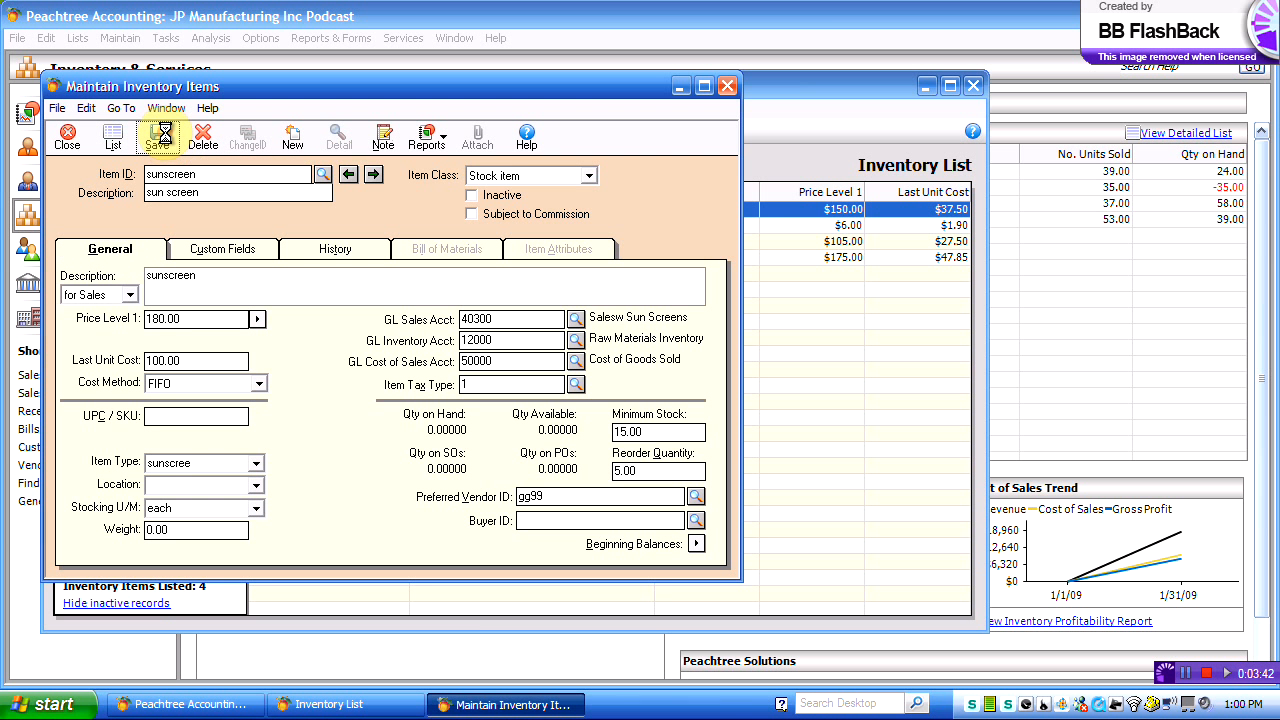
click(65, 131)
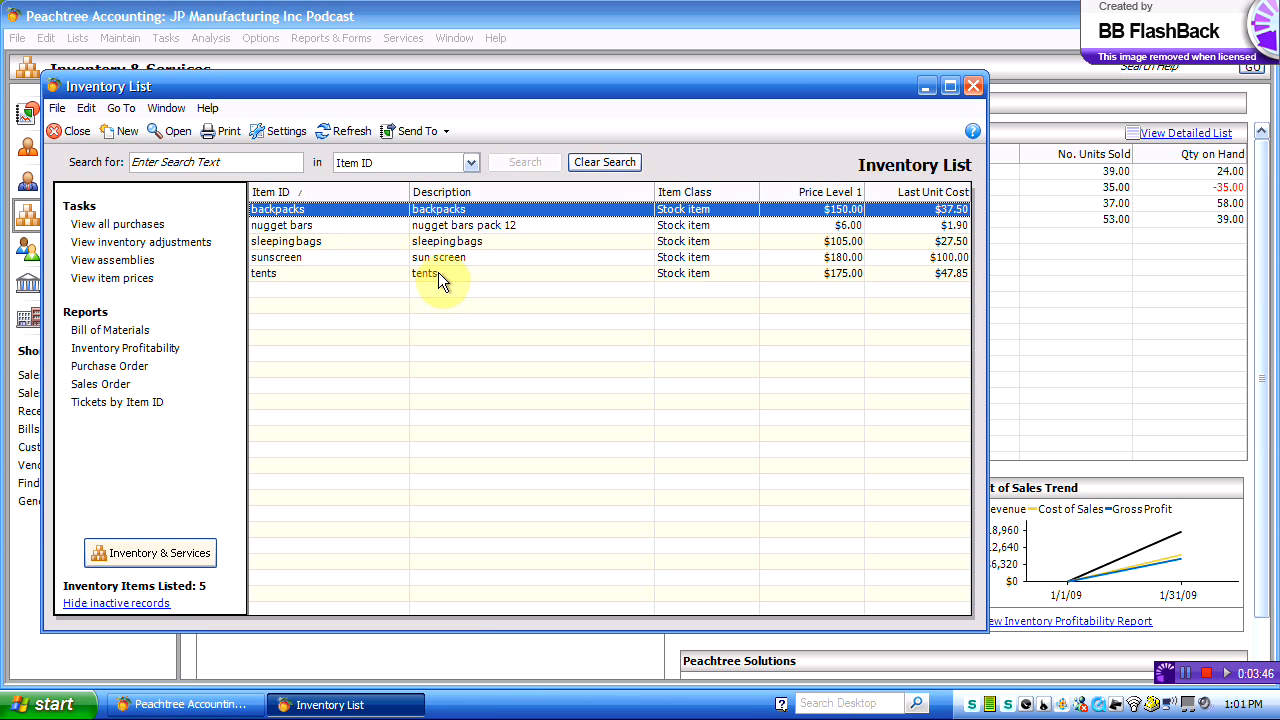